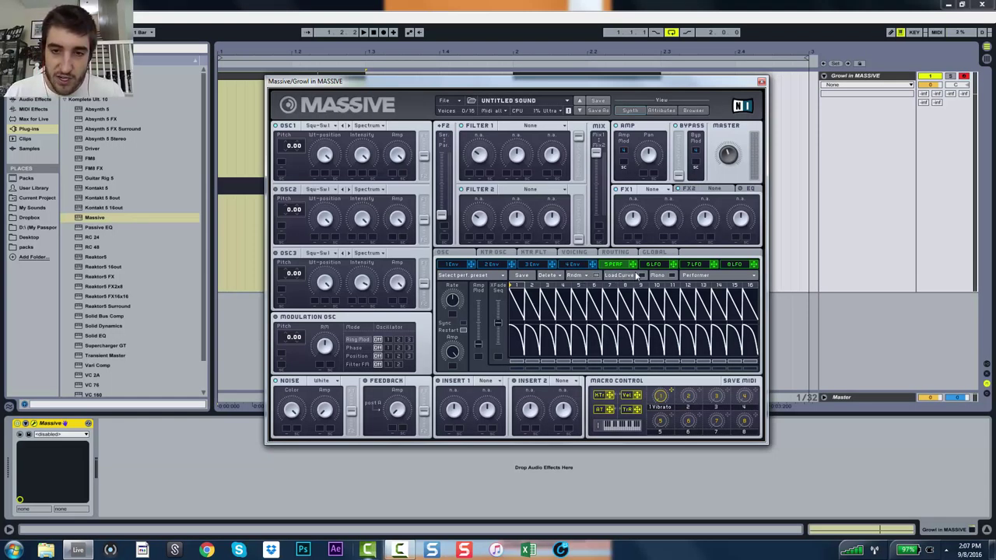
Start a fresh Untitled Sound so modulation slot 5 returns to a default LFO
left_click(640, 277)
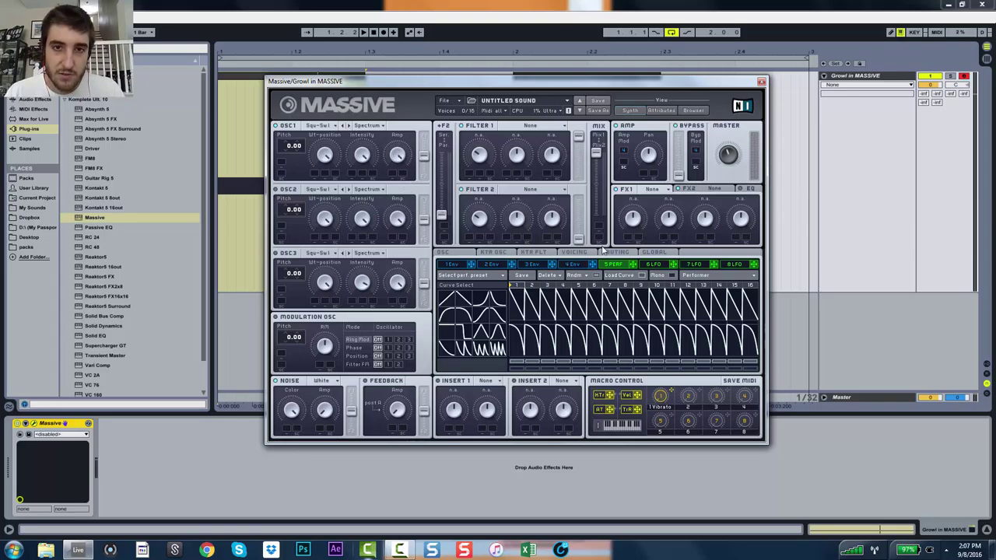
left_click(443, 101)
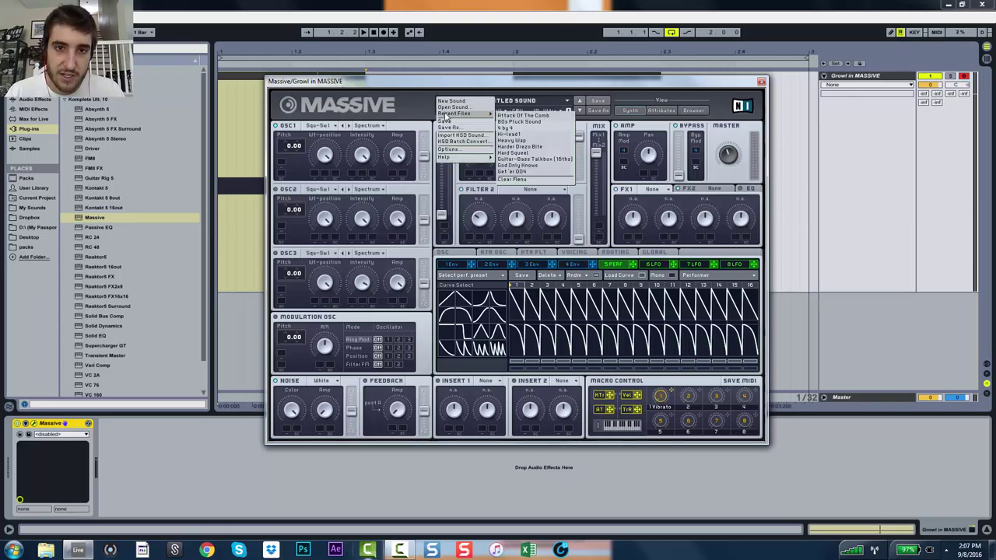
left_click(453, 105)
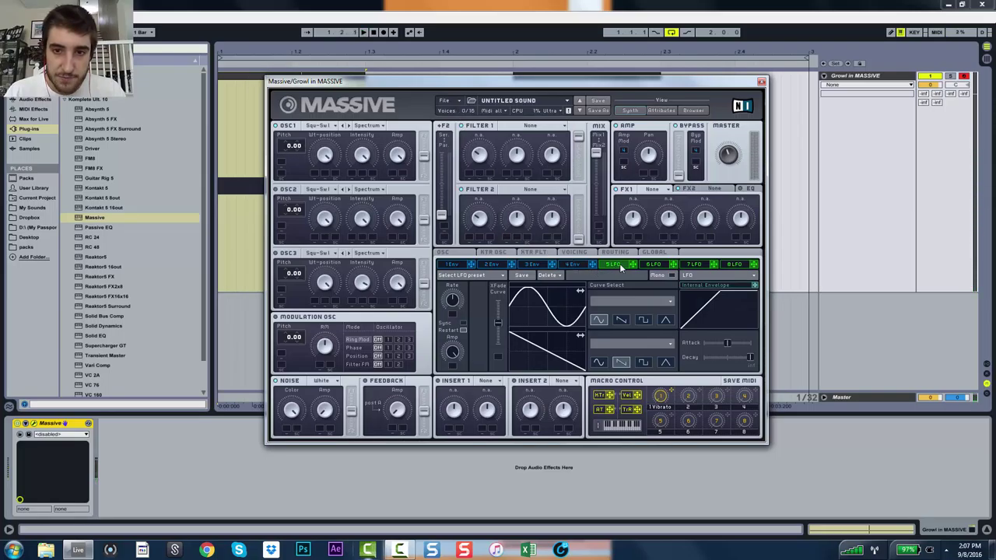
Turn slot 5 into a Performer with step 2 flattened and only two steps
left_click(686, 276)
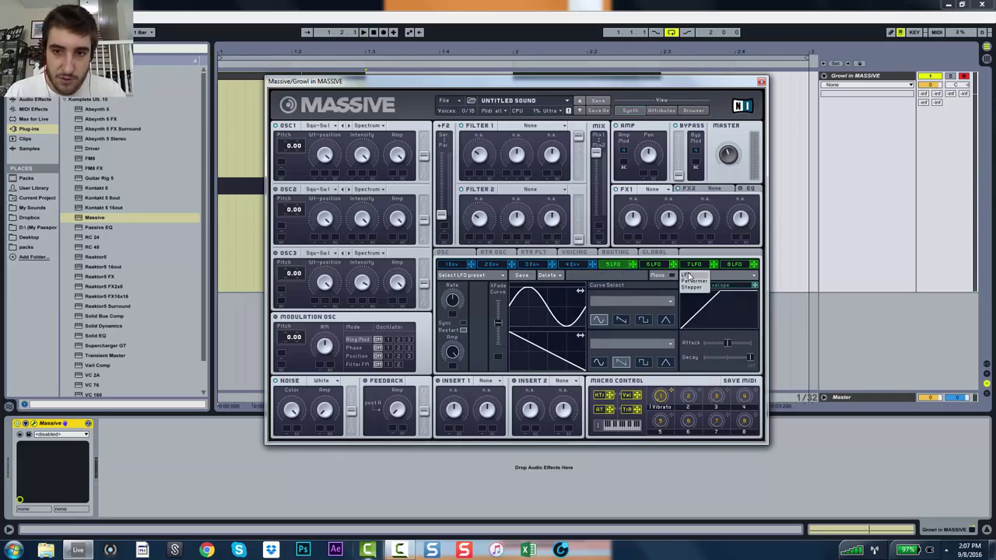
left_click(694, 282)
left_click_drag(533, 298, 536, 333)
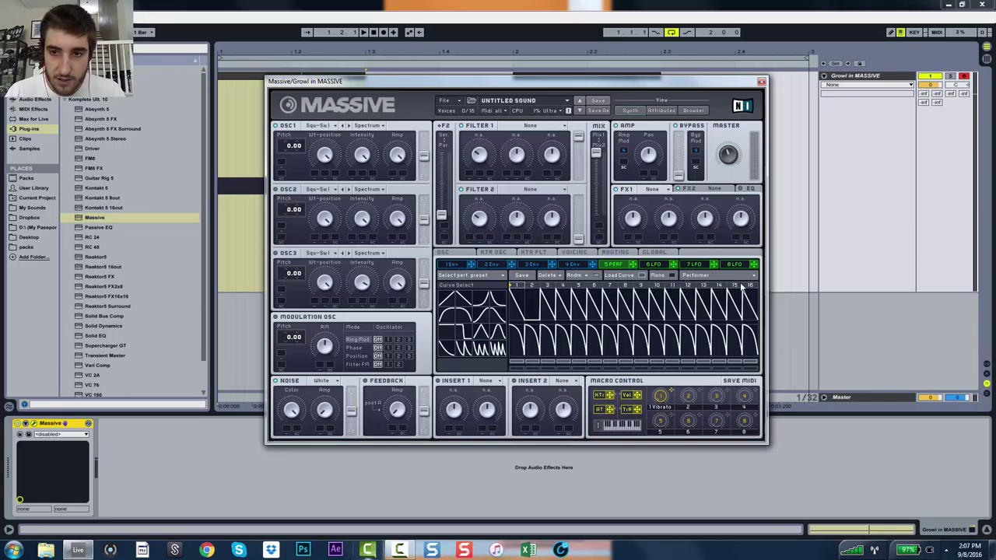
left_click_drag(748, 287, 537, 288)
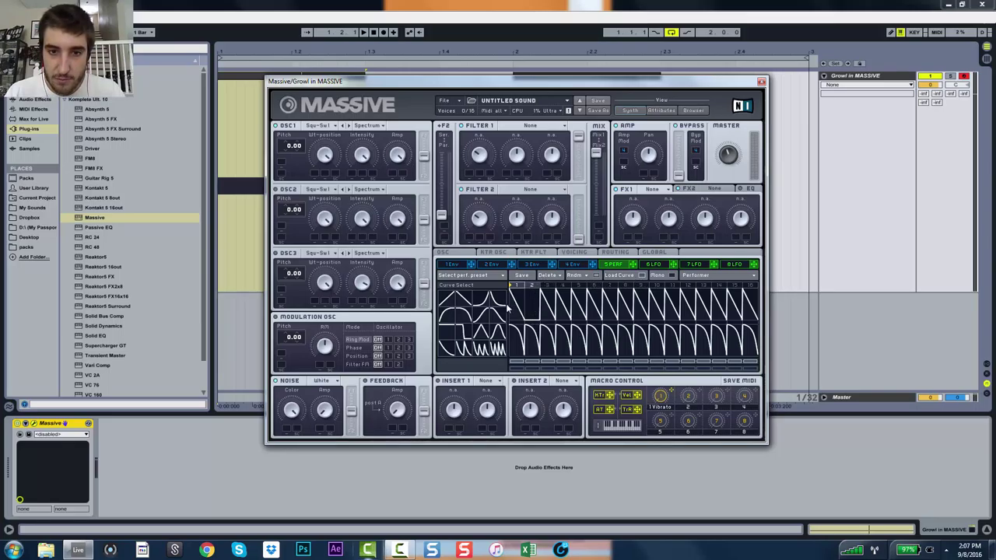
Route the slot 5 Performer to OSC1 amplitude, tempo-sync it, adjust its rate and audition
left_click_drag(632, 264, 393, 172)
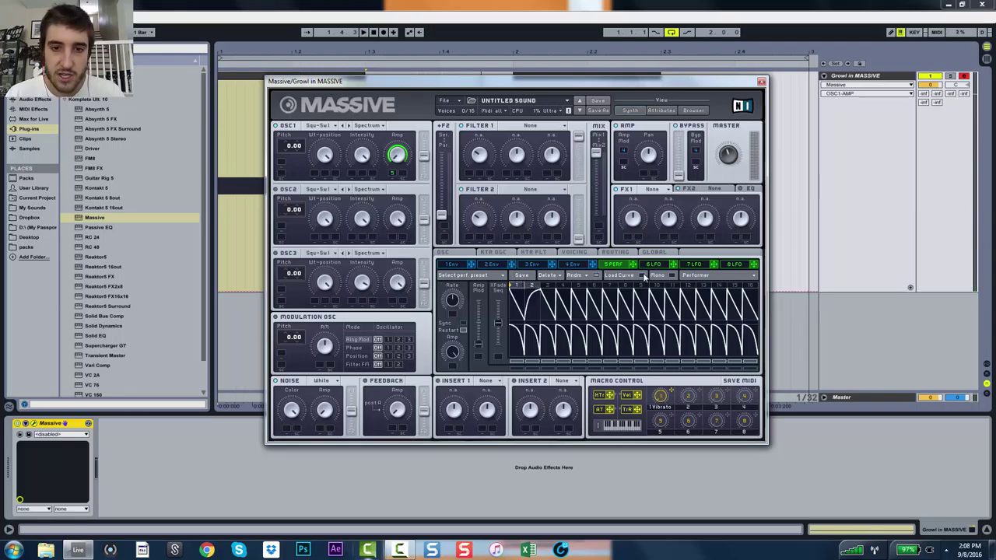
left_click(464, 323)
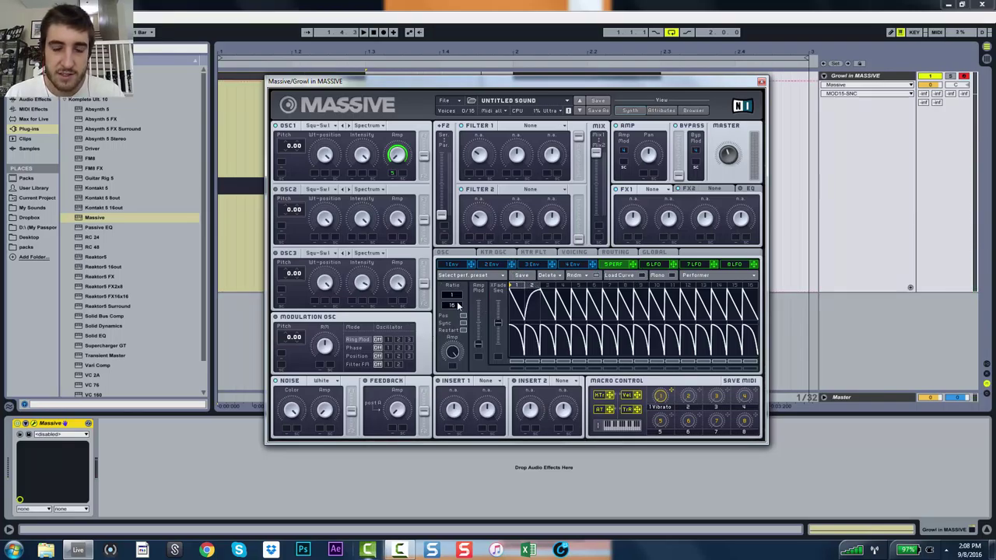
left_click_drag(453, 295, 451, 301)
key("space")
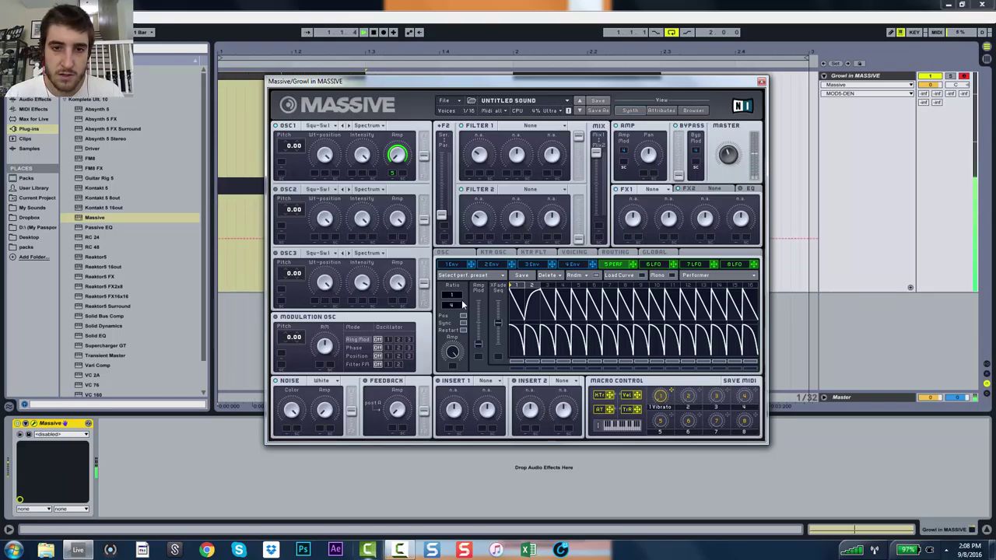
Browse the Performer curve library, then change the synced ratio from 4 to 2 during playback
key("space")
left_click(521, 304)
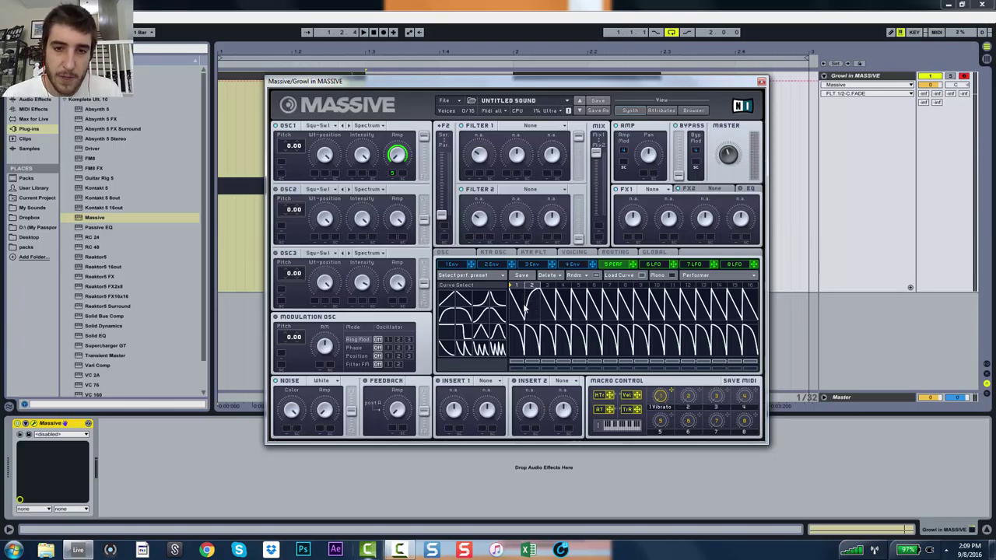
left_click(515, 313)
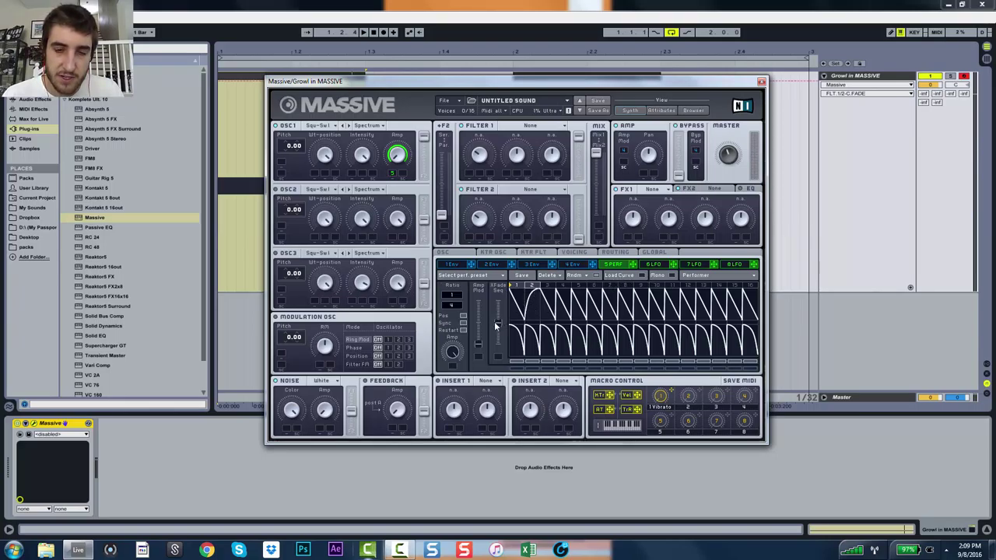
key("space")
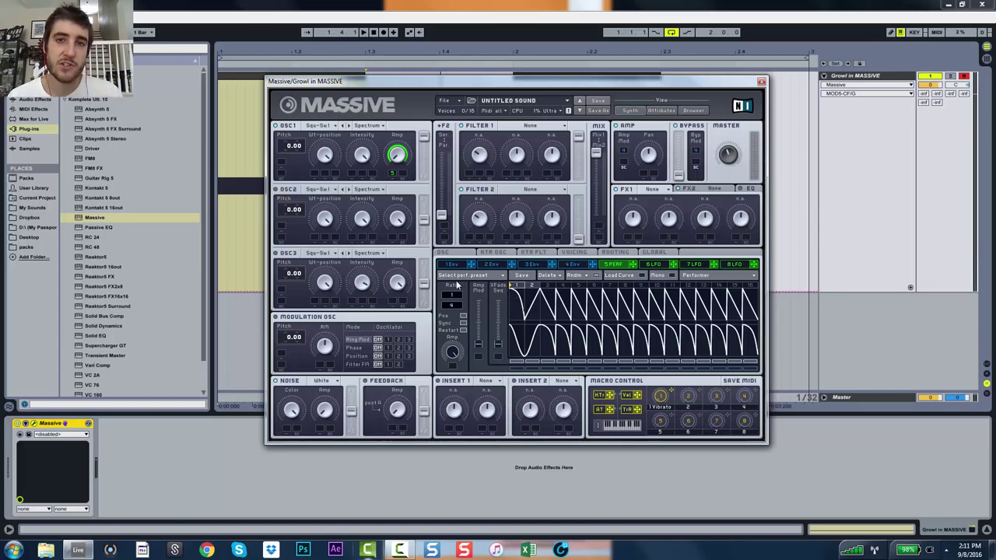
left_click_drag(453, 305, 456, 313)
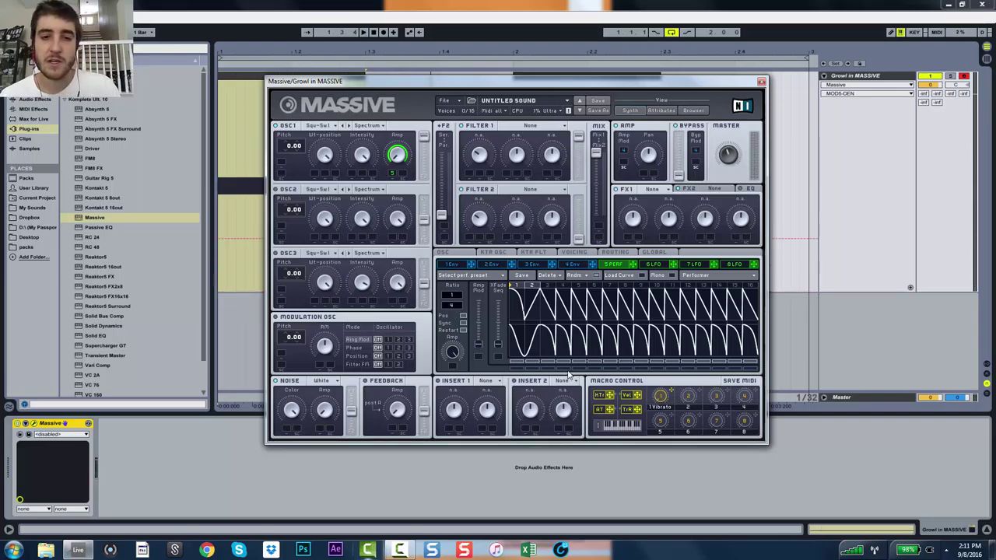
Select each clip's time range with rate automation active and audition them
left_click_drag(571, 88, 608, 257)
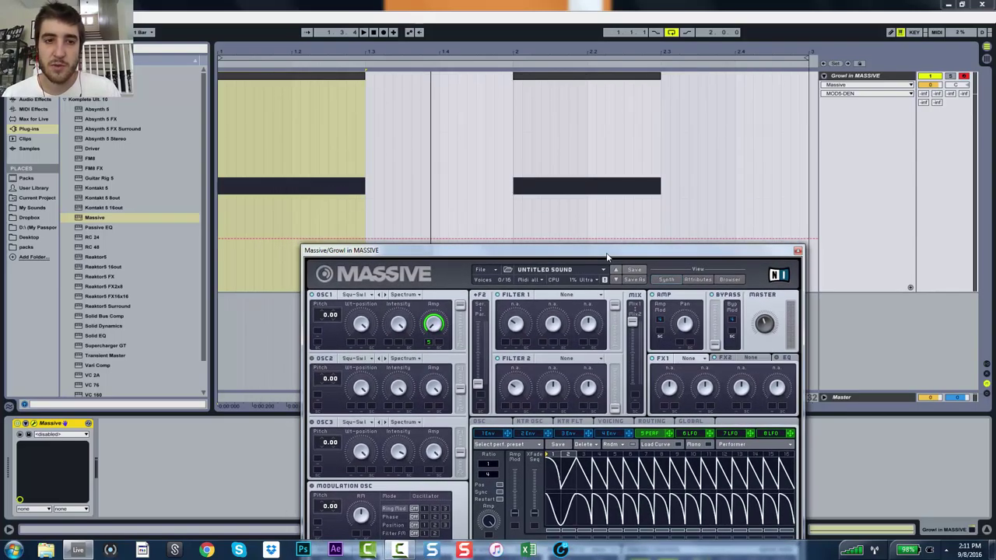
left_click_drag(513, 154, 660, 155)
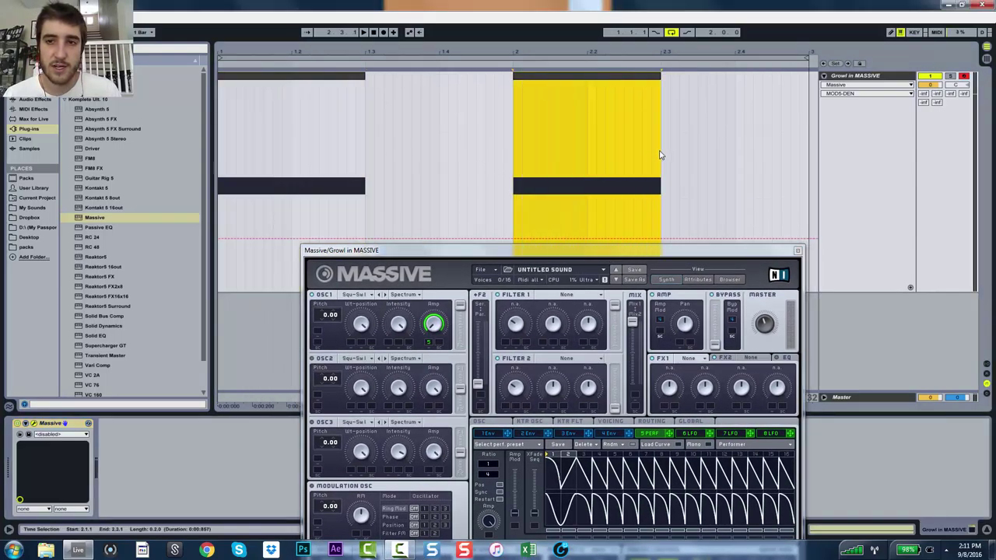
left_click(614, 226)
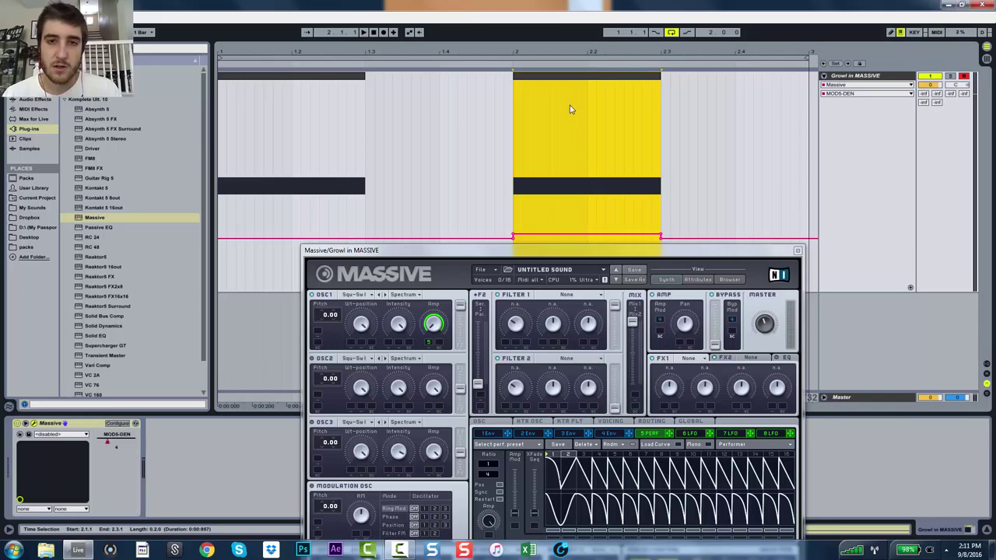
key("space")
key("space")
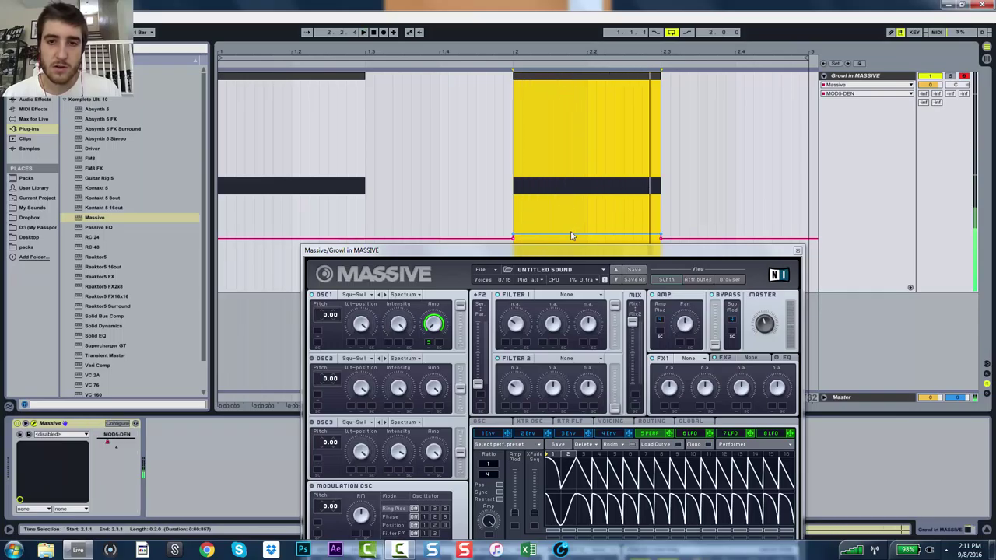
key("space")
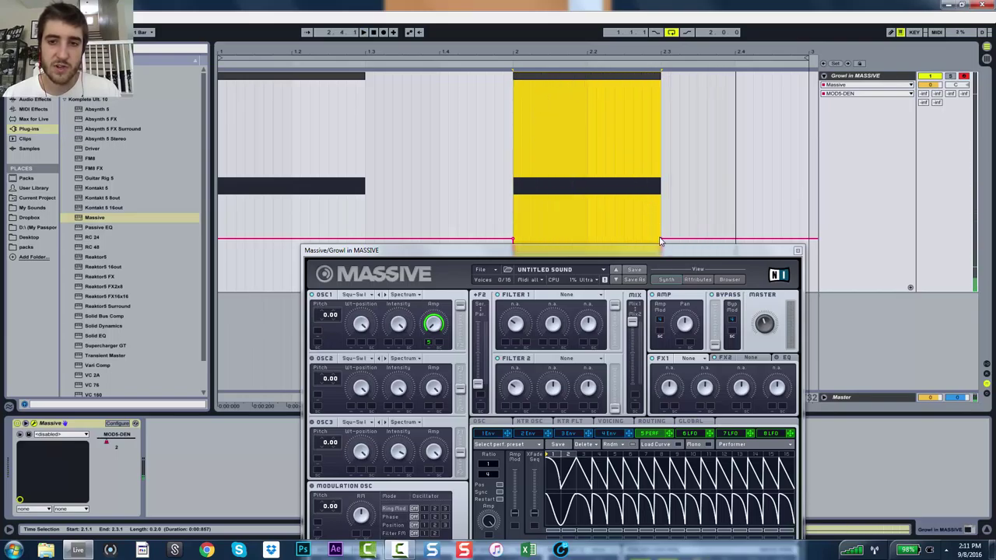
key("space")
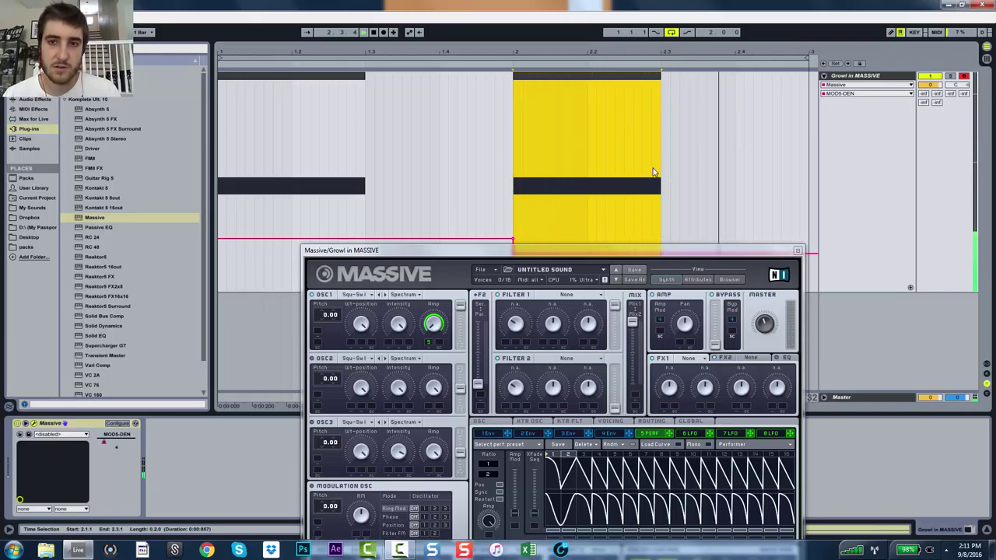
left_click(348, 78)
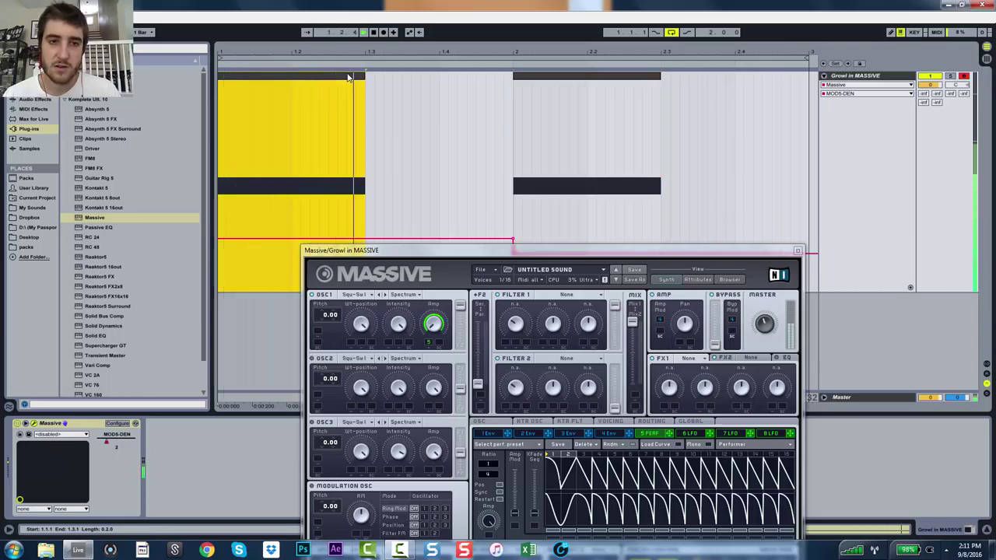
key("space")
Extend the loop to bar 5, duplicate bars 1–3 into bars 3–5, and play it
left_click_drag(673, 259, 670, 216)
key("minus")
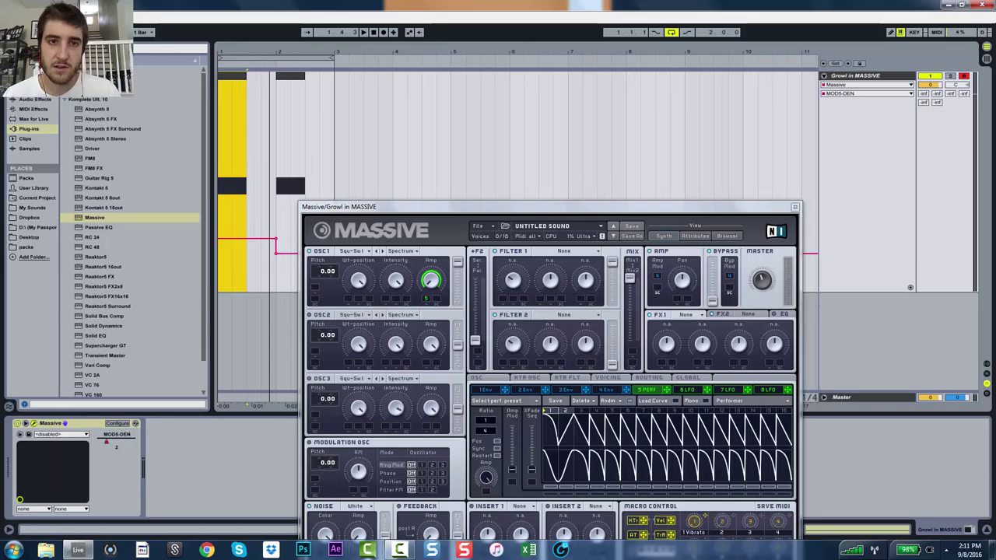
left_click_drag(329, 59, 450, 59)
left_click_drag(329, 112, 219, 119)
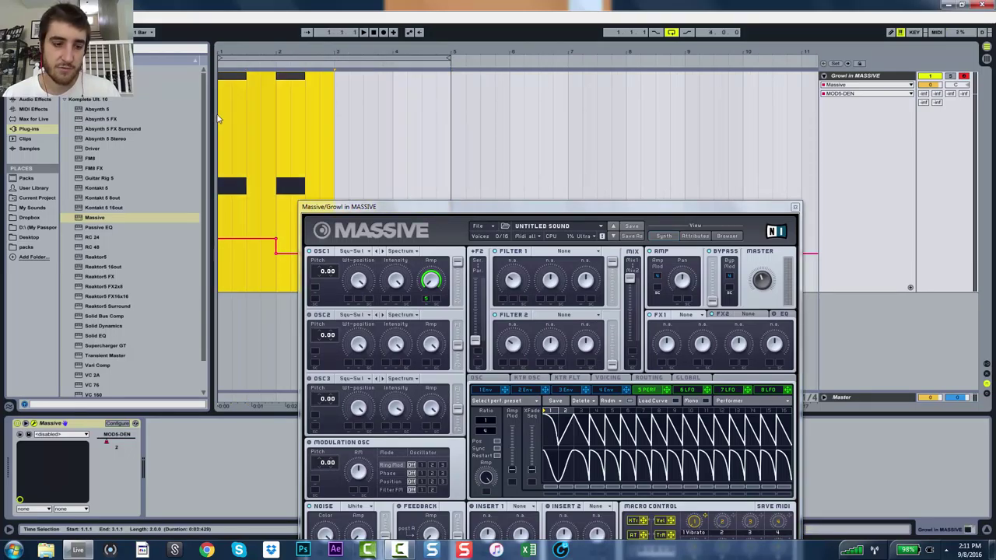
key("ctrl+d")
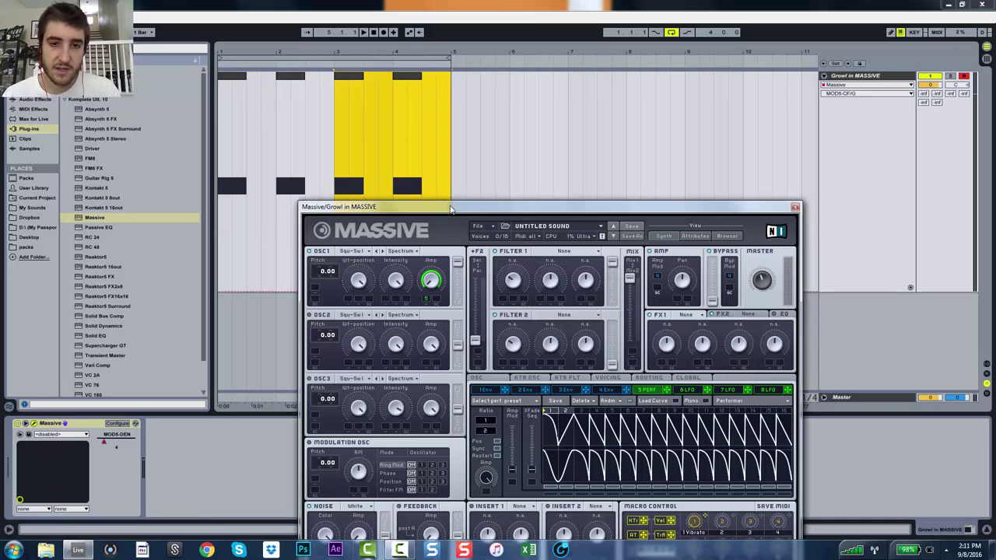
left_click_drag(450, 208, 467, 341)
left_click_drag(444, 253, 383, 138)
left_click_drag(528, 344, 484, 147)
key("space")
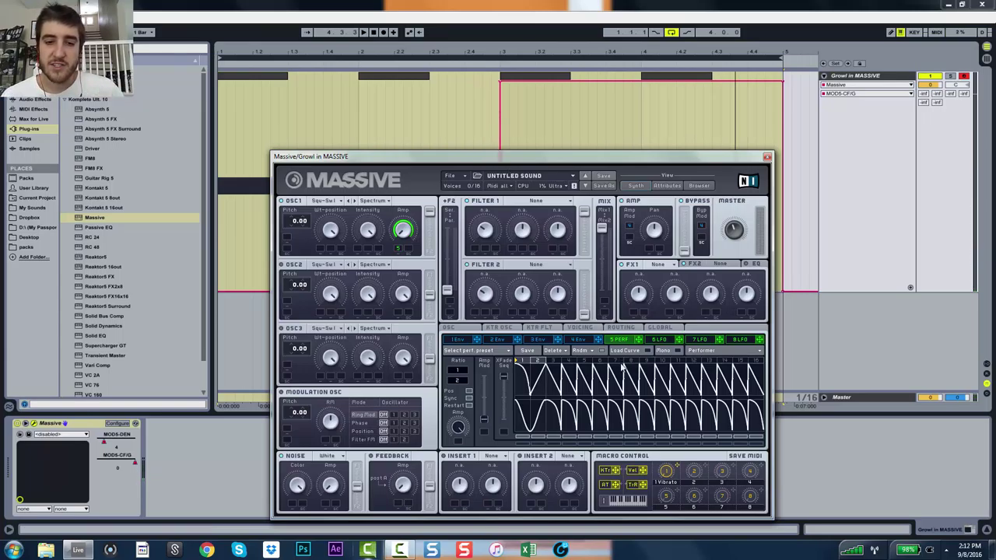
Set OSC1 pitch to -24 and load the Math III wavetable
left_click(399, 550)
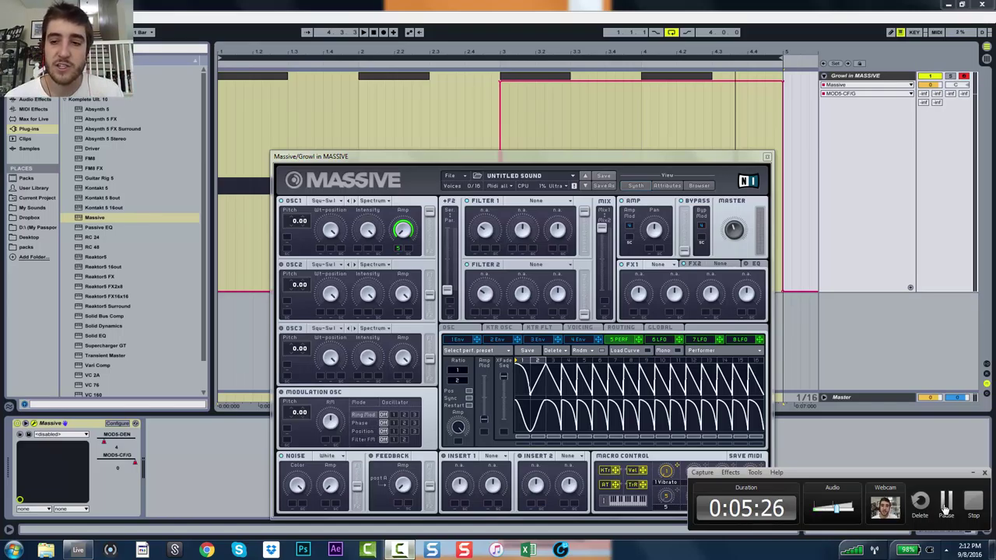
left_click(945, 502)
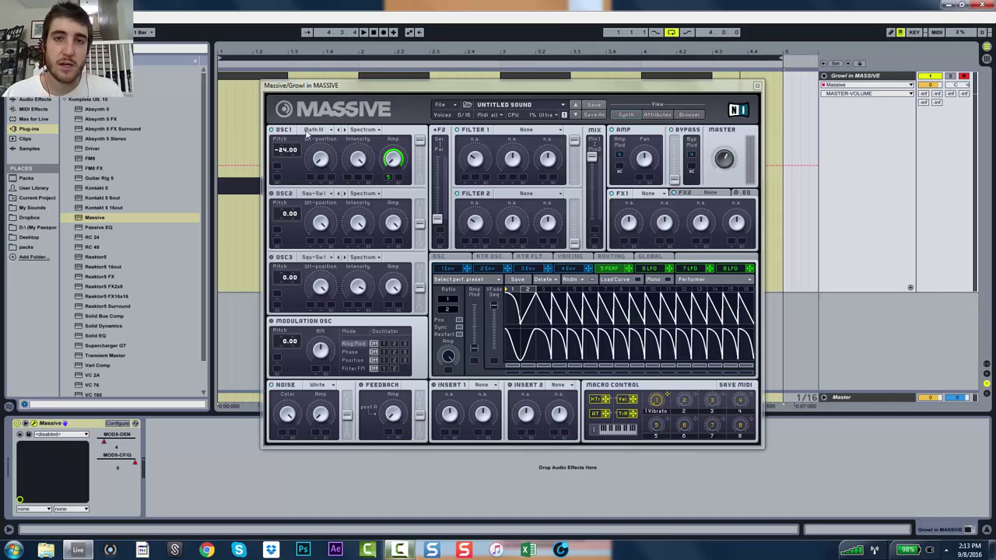
Focus Massive and open Filter 1's type dropdown, currently set to None
left_click(323, 153)
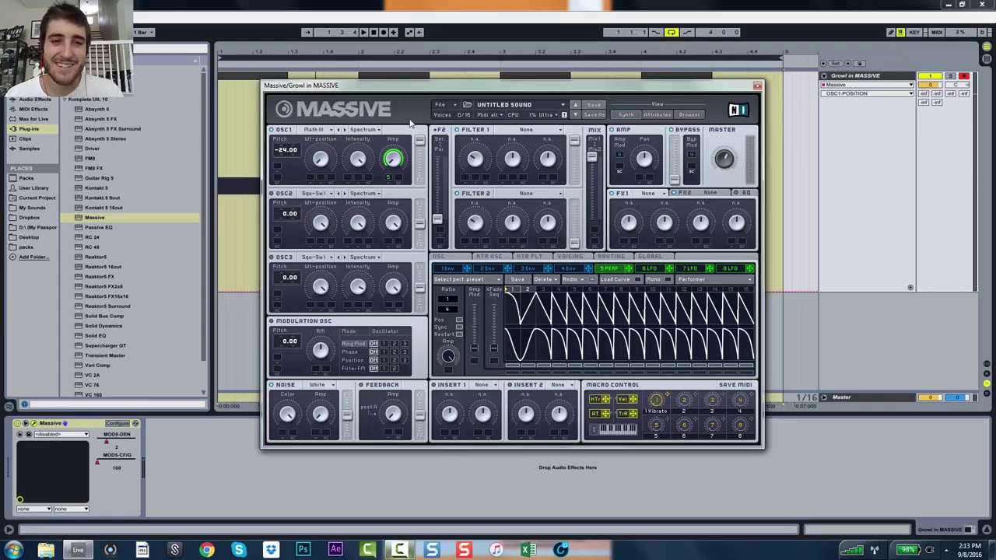
left_click(525, 130)
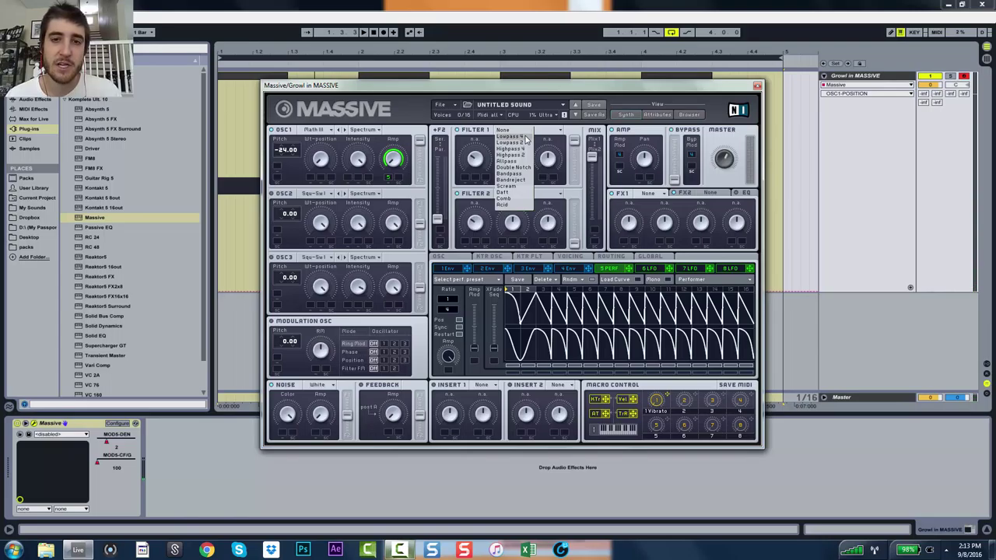
Set Filter 1 to Lowpass 4 and route the slot 5 Performer to its cutoff
left_click(526, 138)
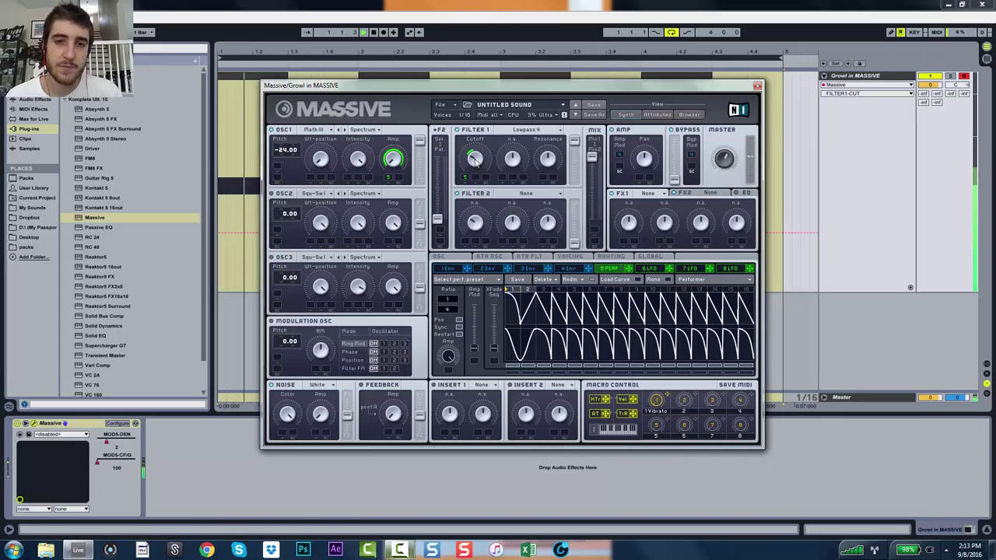
left_click_drag(469, 174, 470, 155)
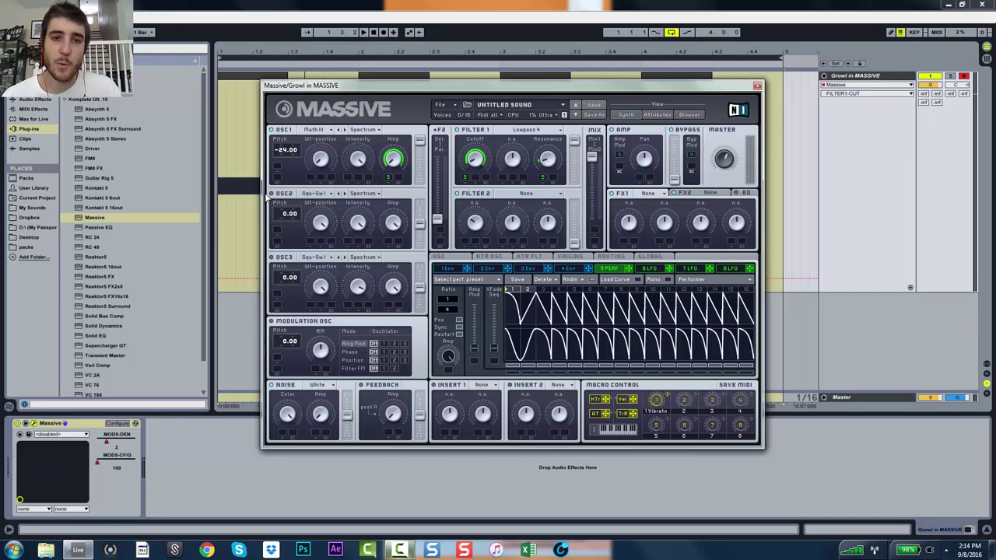
Adjust OSC2's filter routing slider and select the MIDI clip in the arrangement
left_click_drag(424, 223, 427, 184)
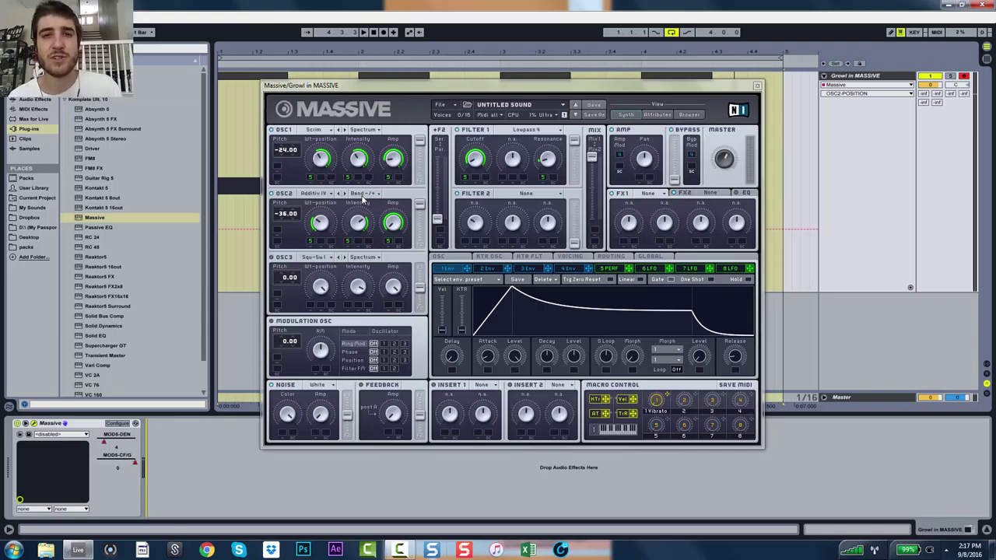
left_click(263, 78)
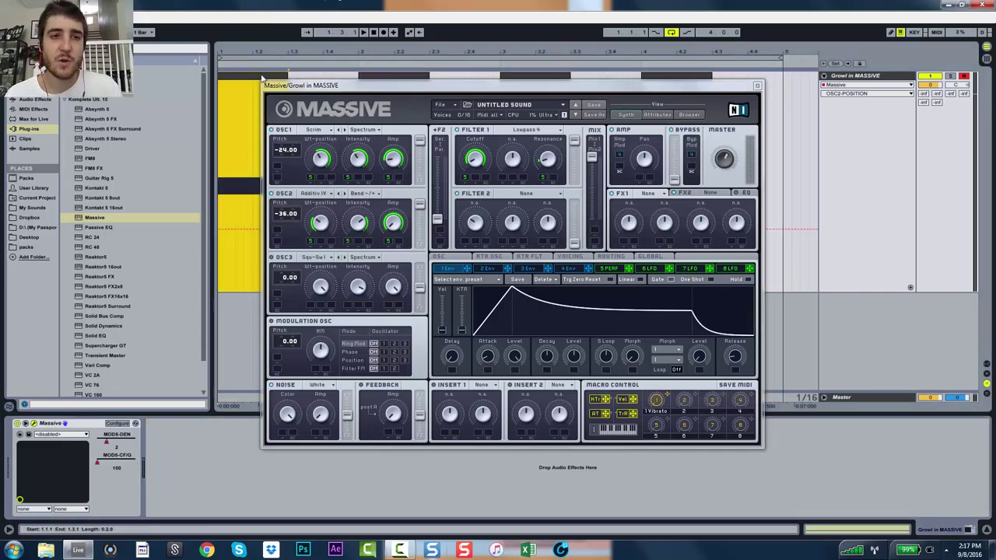
Play, stop and replay the clip to hear the Scrim and Additive IV growl patch
key("space")
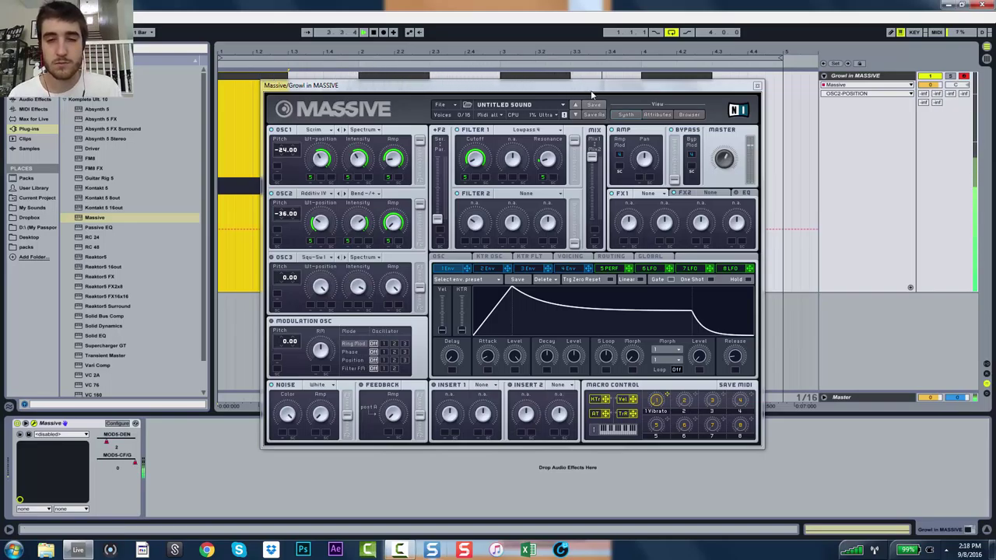
key("space")
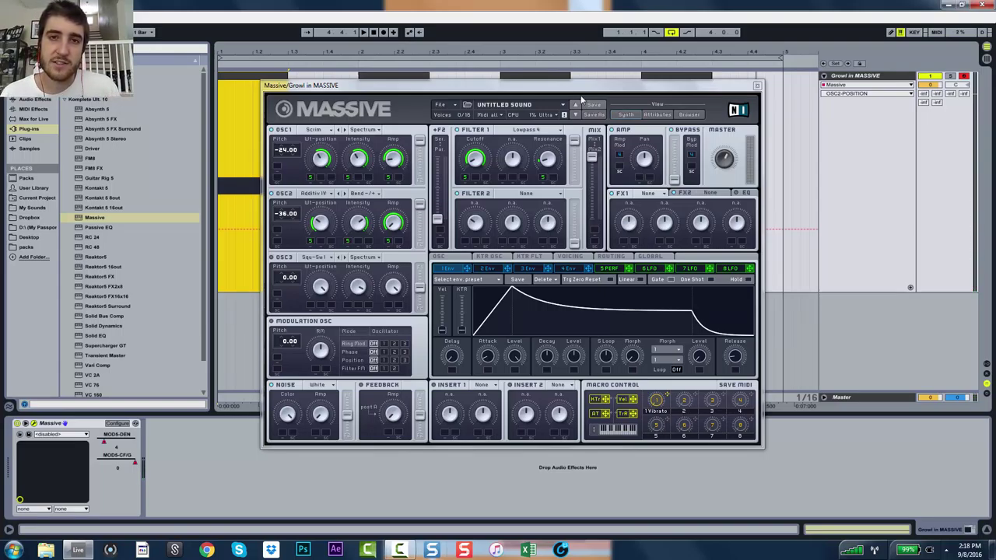
key("space")
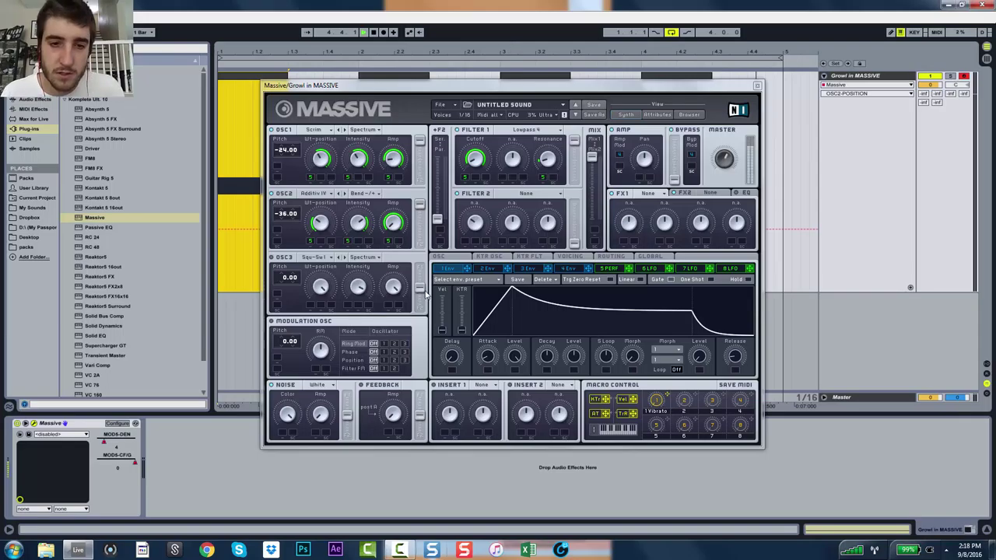
Enable Ring Mod driven by Performer 5, try Phase mode, then revert to Ring Mod and set its amount
left_click(383, 343)
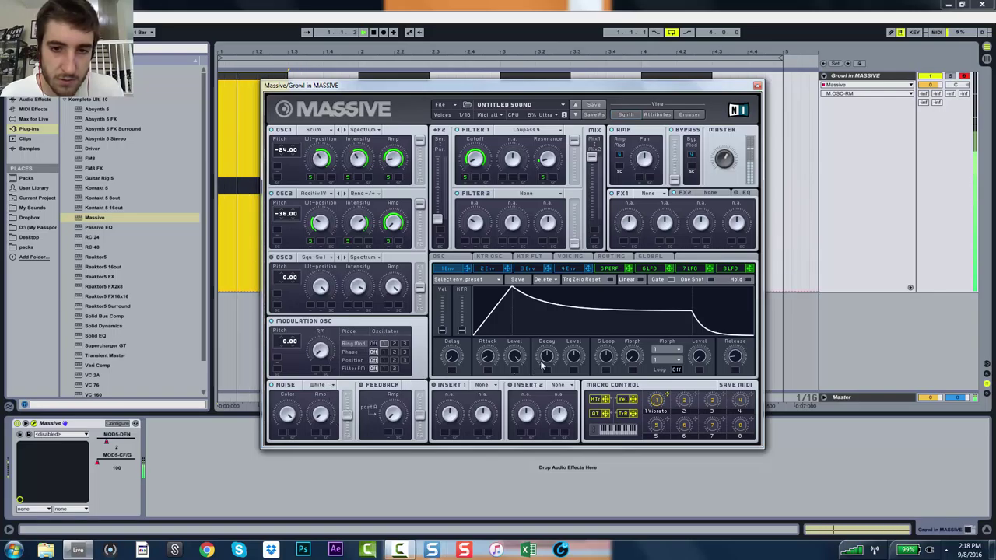
left_click_drag(630, 270, 317, 372)
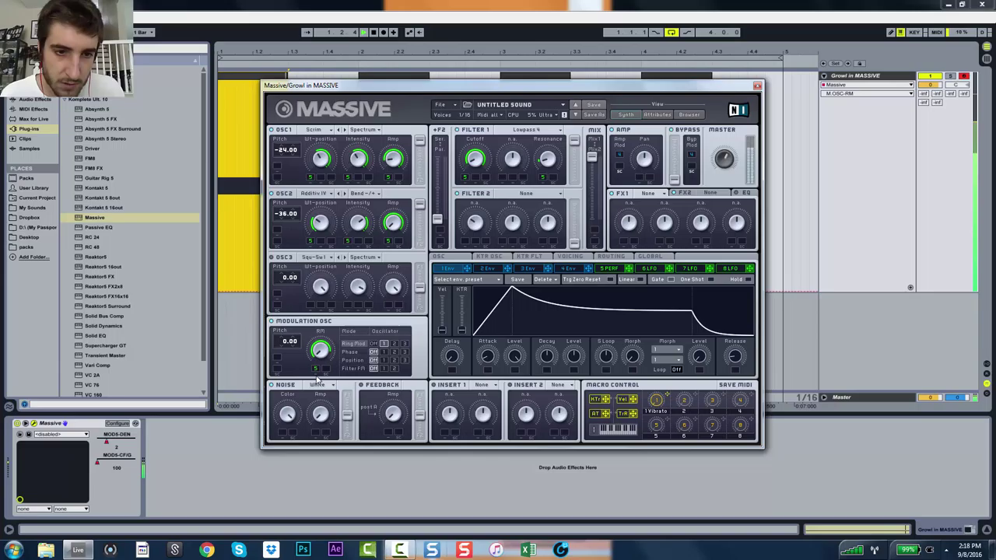
left_click(355, 352)
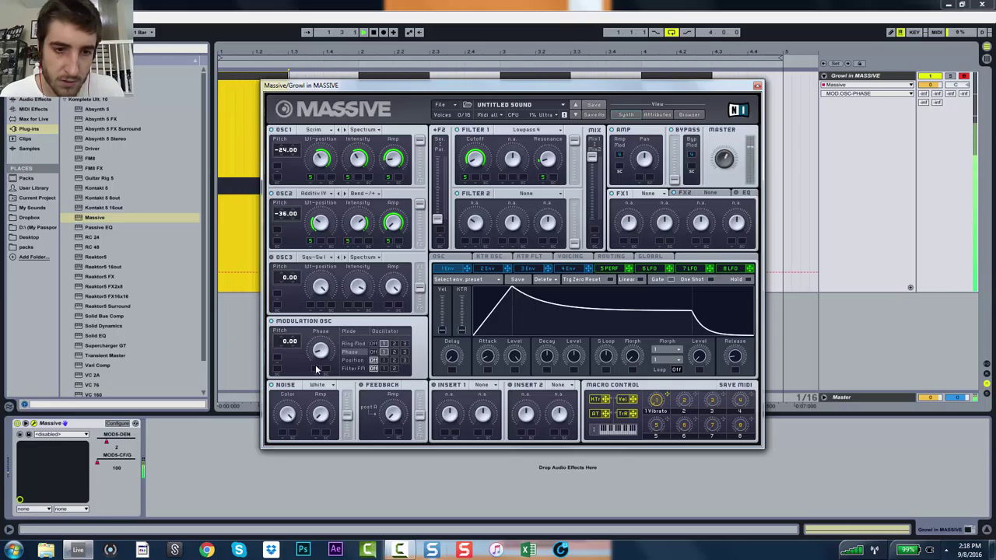
left_click(393, 352)
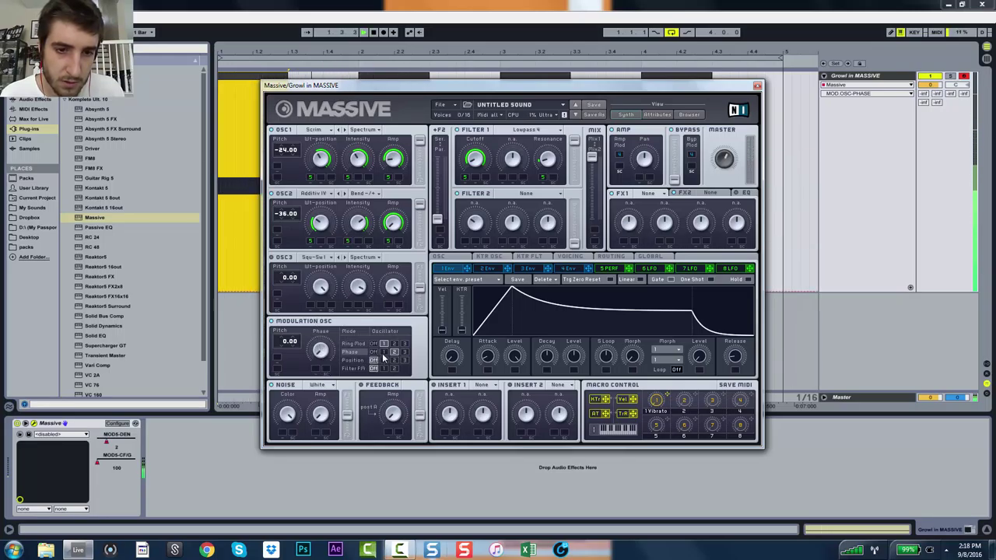
left_click(374, 352)
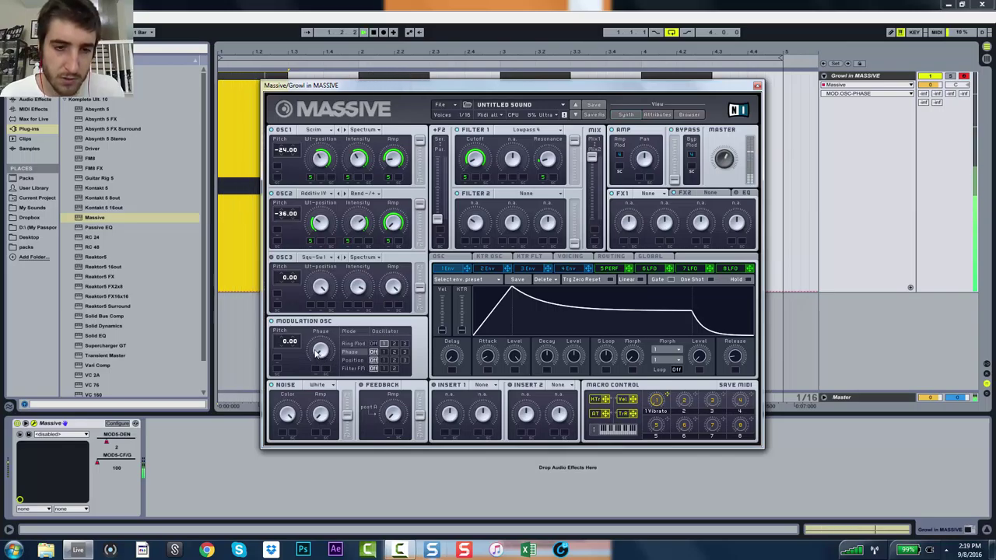
left_click(353, 344)
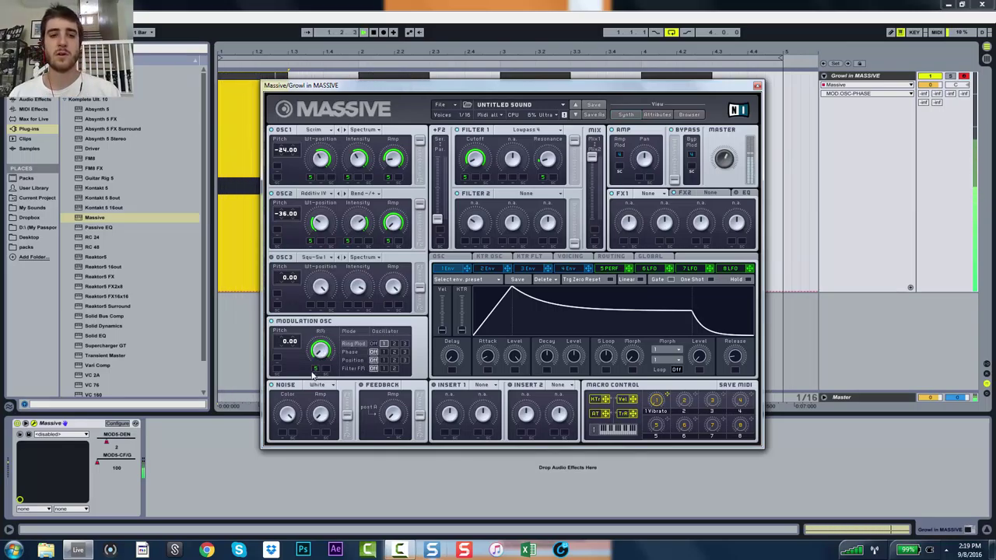
left_click_drag(317, 364, 316, 378)
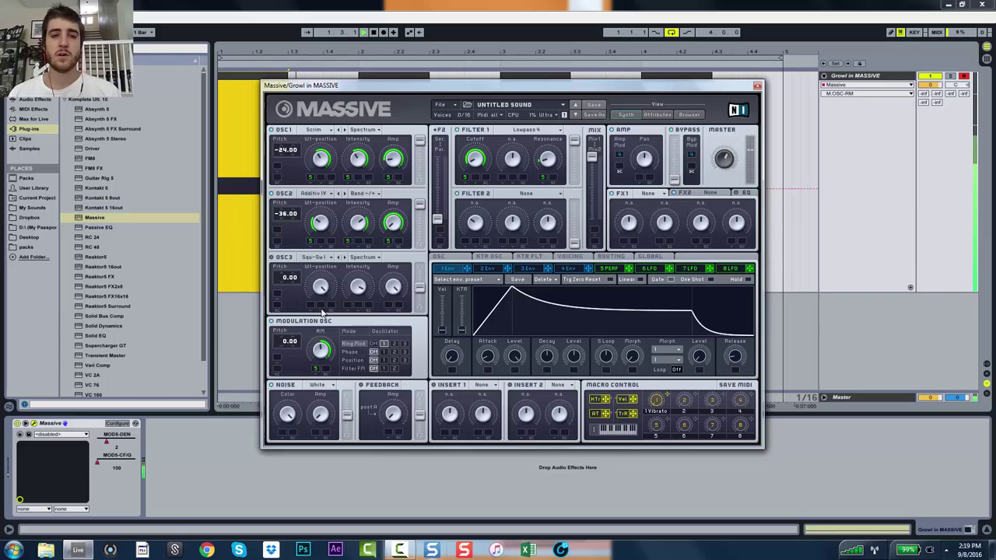
Adjust the modulation oscillator pitch, push the noise toward the filters, and audition the patch
left_click_drag(288, 343, 288, 333)
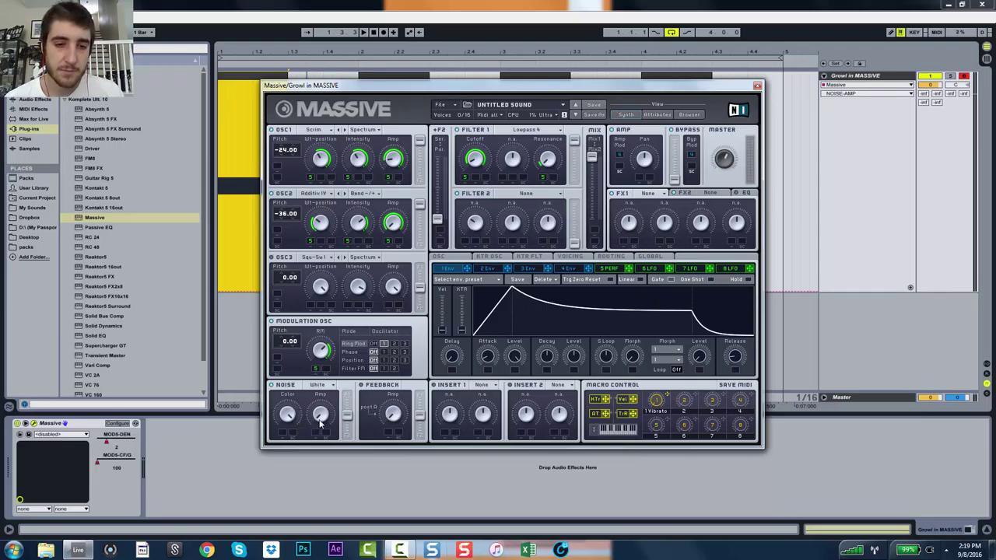
left_click_drag(352, 418, 348, 395)
key("space")
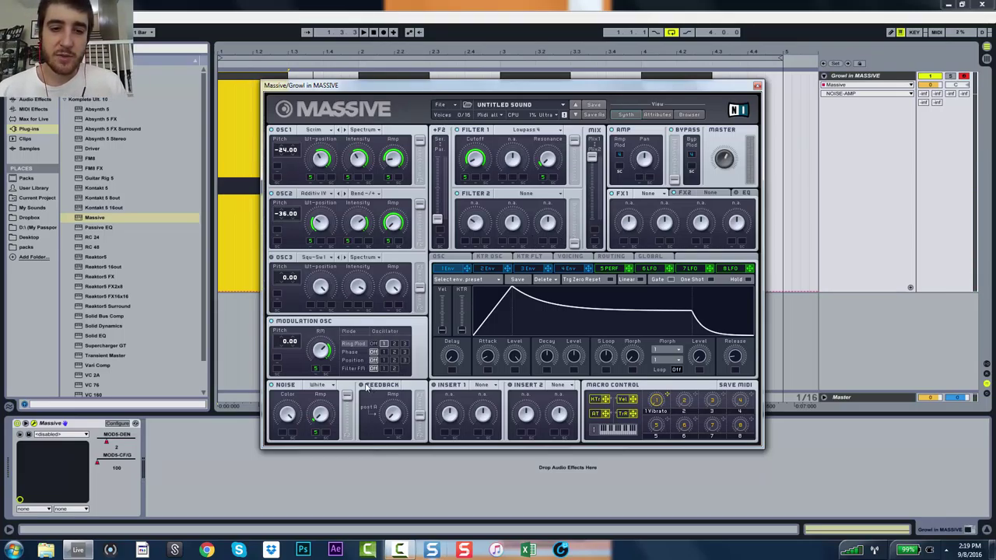
key("space")
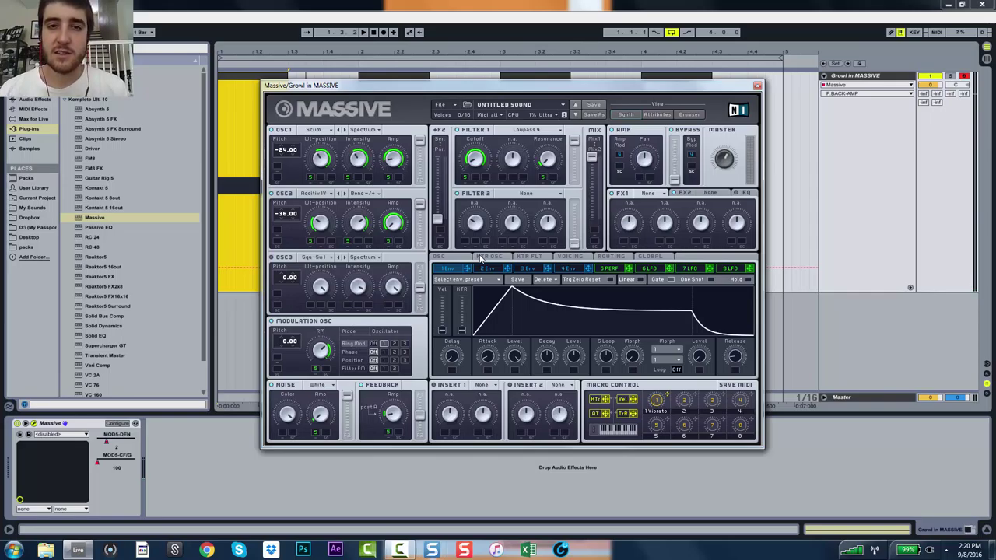
Load Dimension Expander into both FX1 and FX2 and adjust FX2's dry/wet amount
left_click(652, 193)
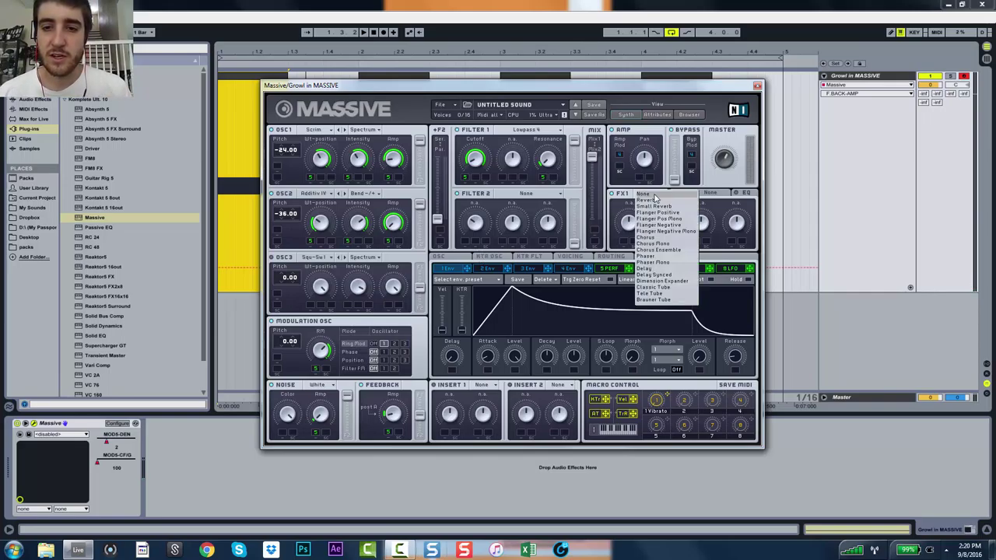
left_click(660, 281)
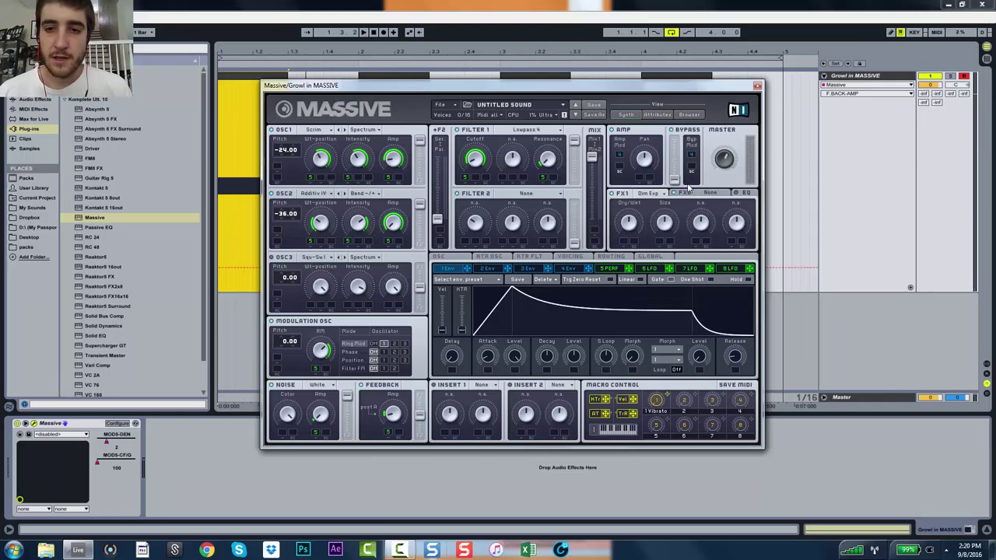
left_click(703, 194)
left_click(724, 285)
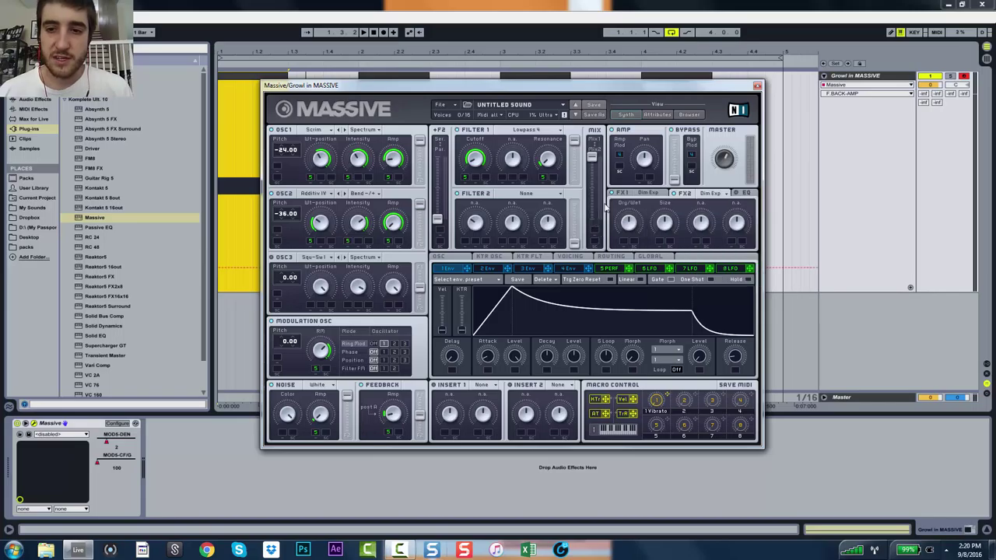
left_click(662, 196)
left_click(707, 196)
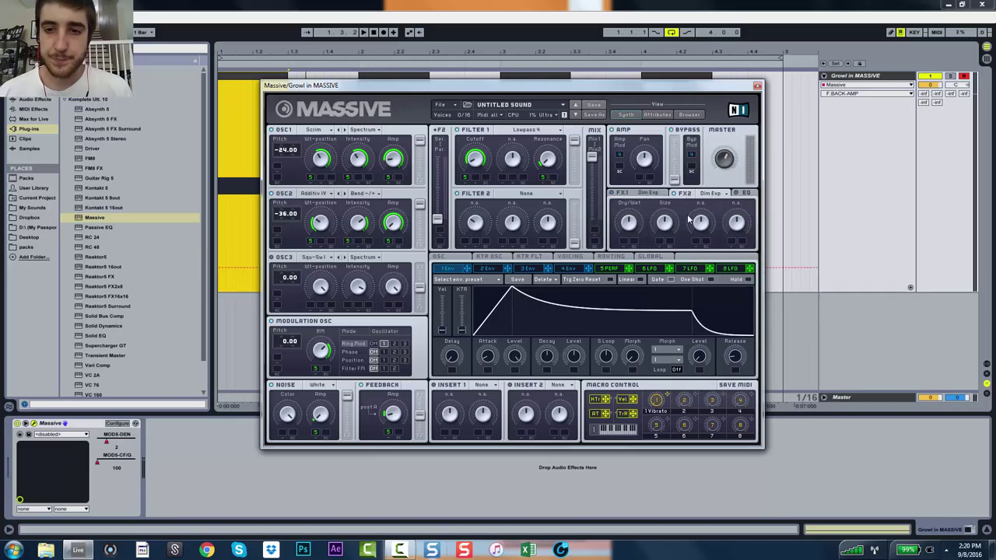
left_click(637, 228)
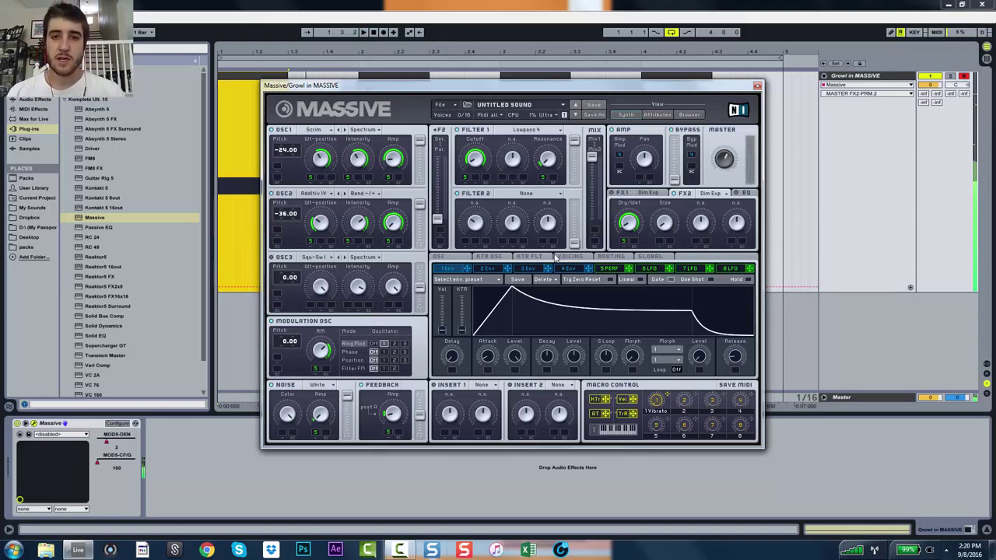
View the oscillator pitch/phase page, then the FX1 settings, then the EQ controls
left_click(467, 258)
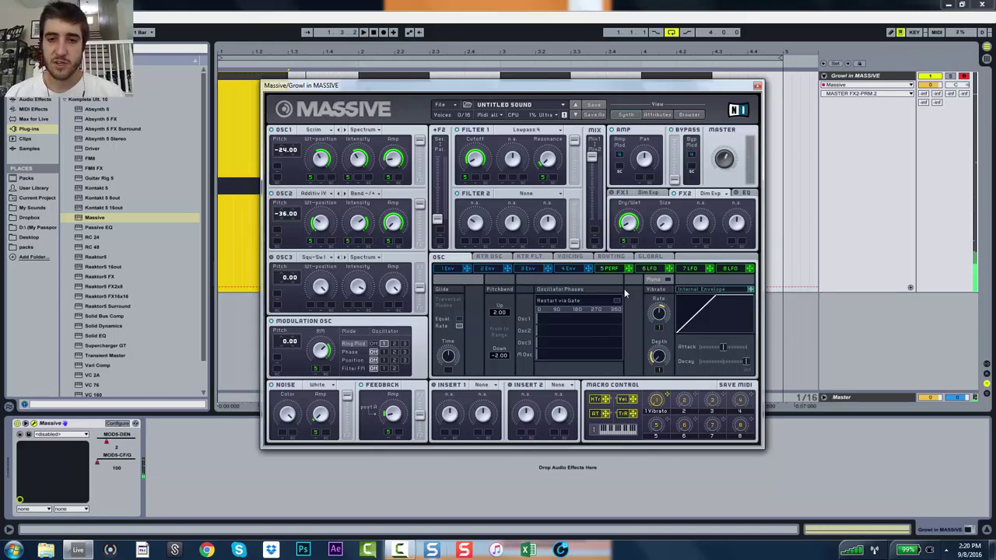
left_click(644, 196)
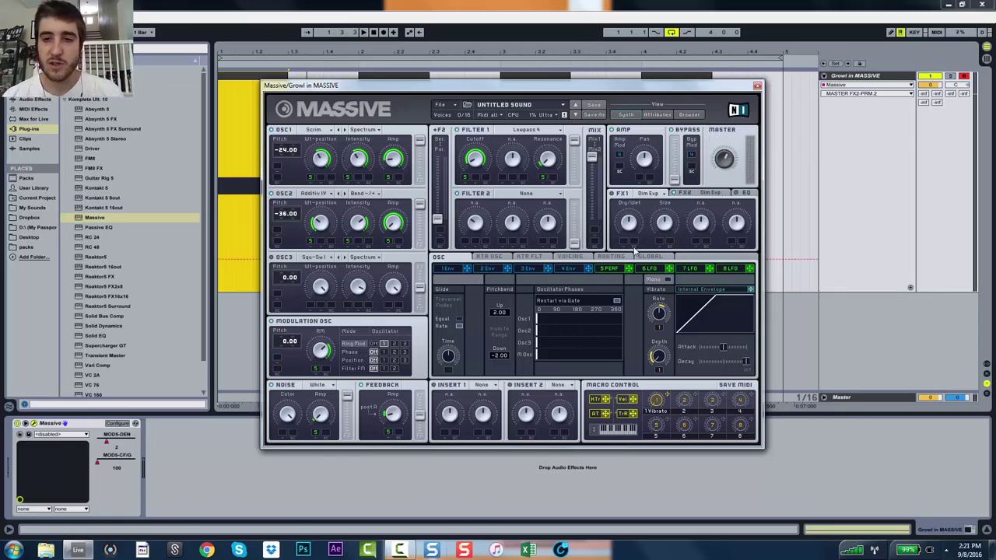
left_click(755, 196)
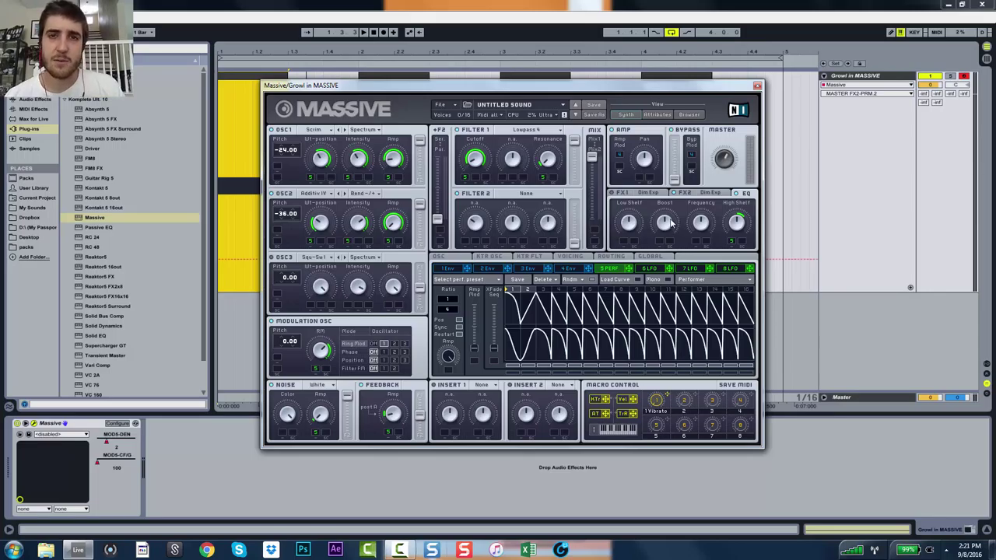
Raise the EQ peak boost and frequency, then play the clip to hear the result
left_click(665, 224)
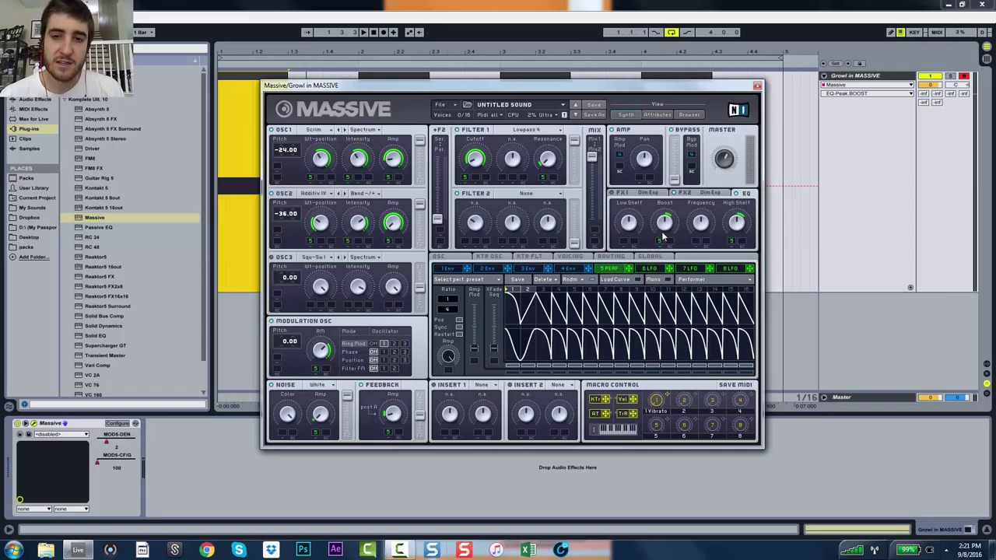
left_click(700, 224)
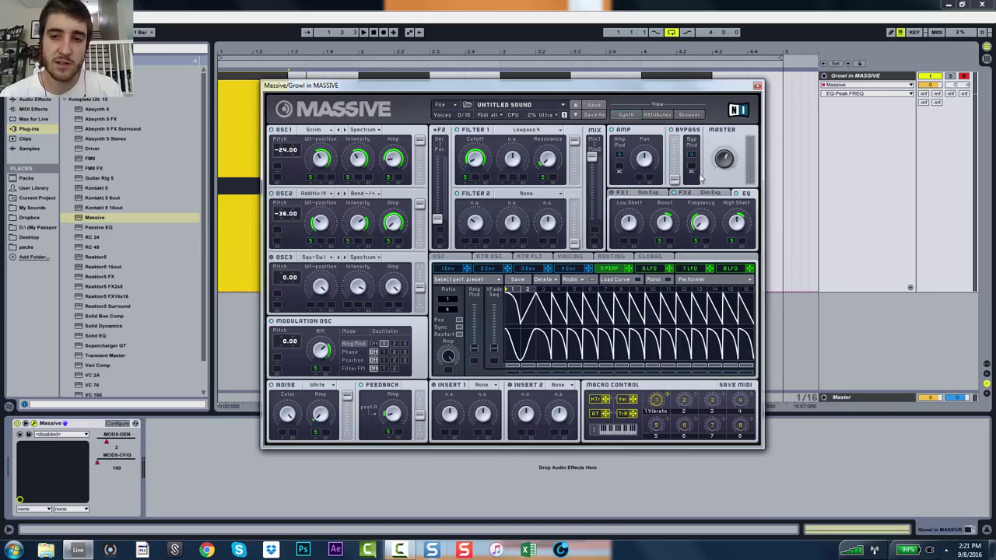
key("space")
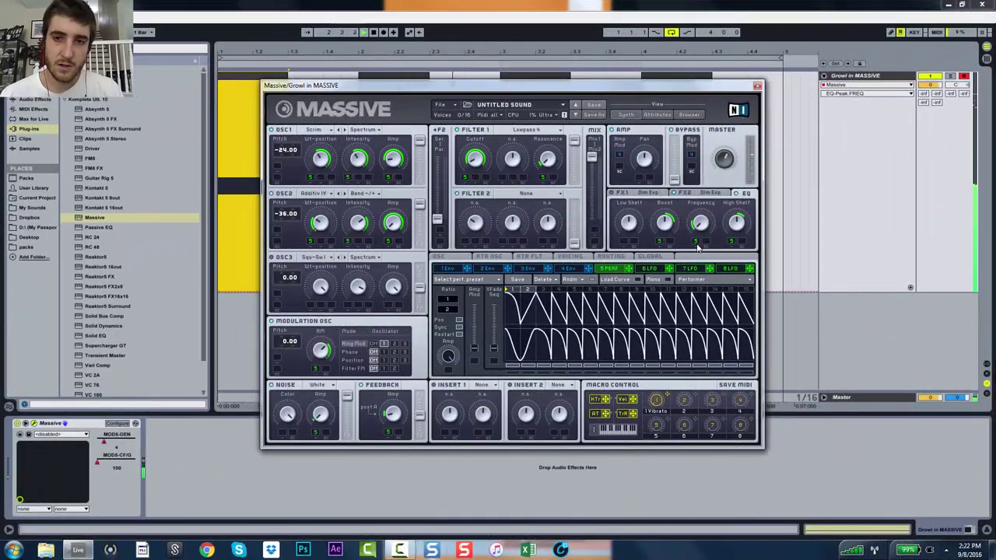
Map the EQ frequency to macro 2 and sync the sixth LFO to tempo at 1/4
key("space")
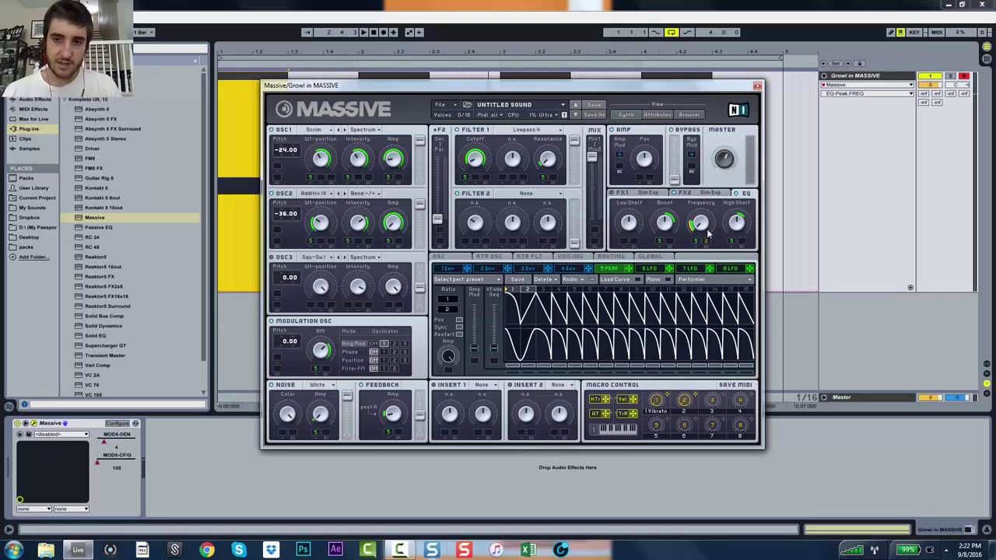
left_click(683, 418)
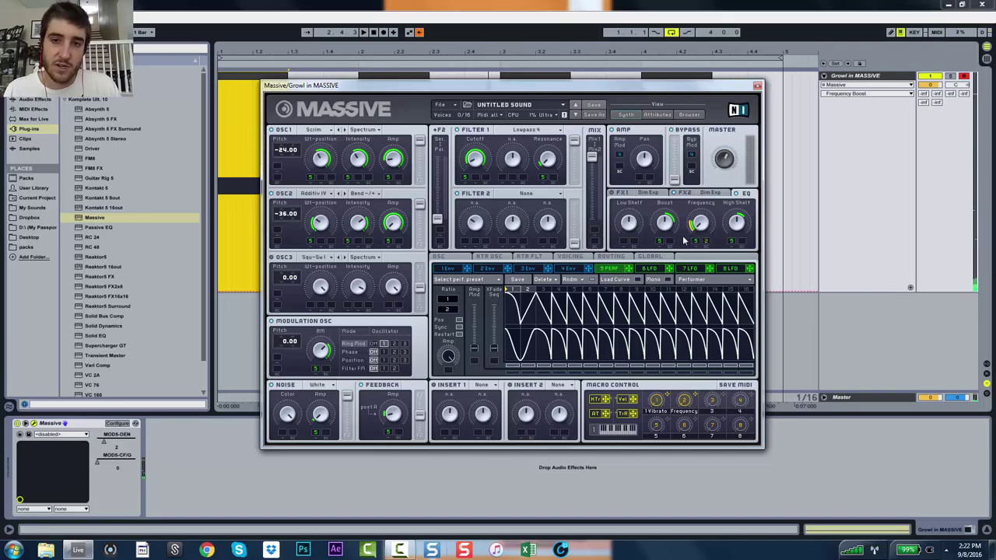
left_click(653, 269)
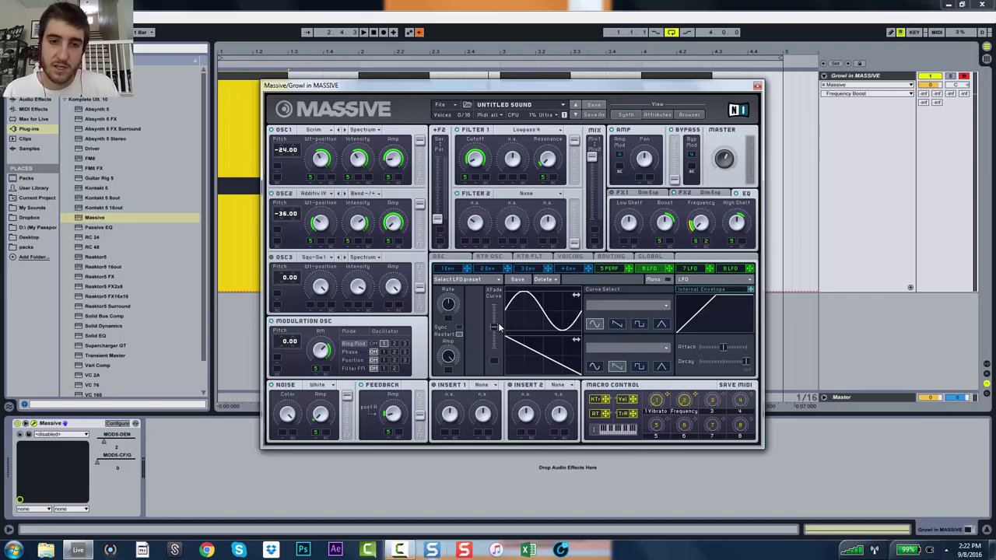
left_click(460, 328)
key("space")
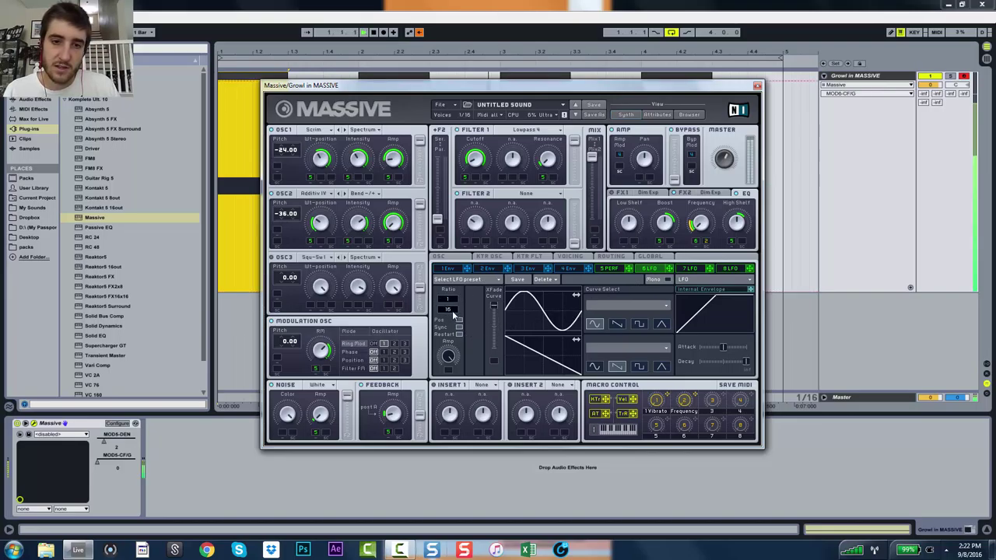
left_click_drag(448, 309, 448, 313)
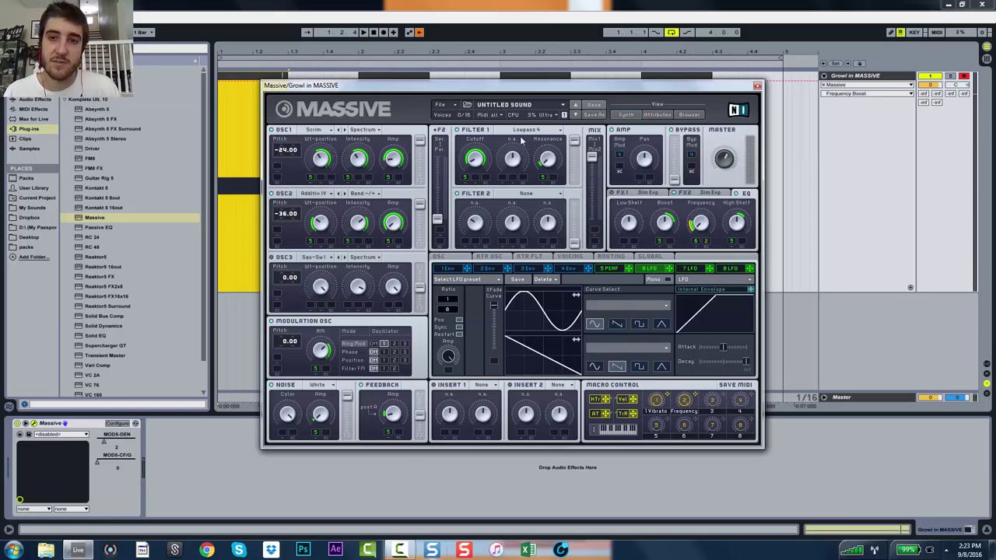
left_click(419, 32)
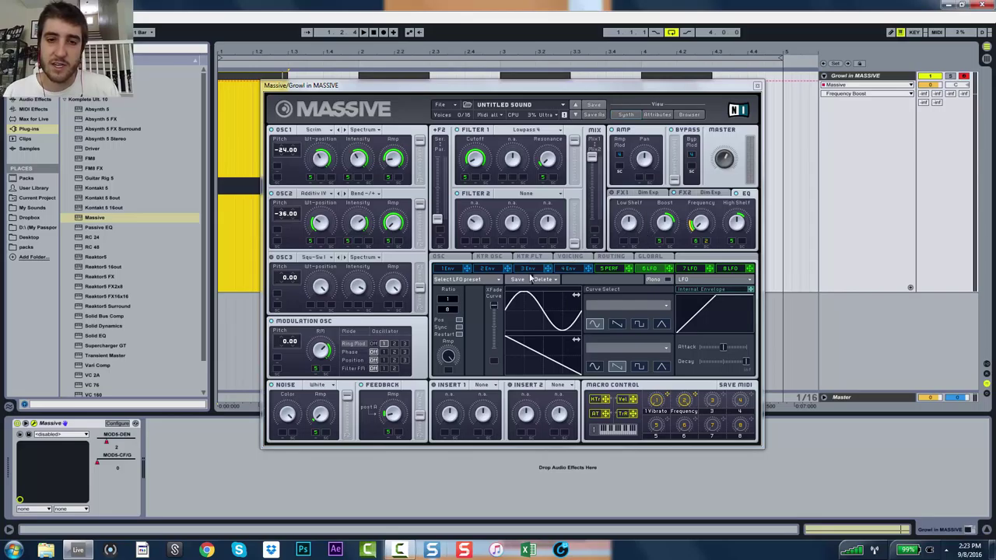
left_click(610, 269)
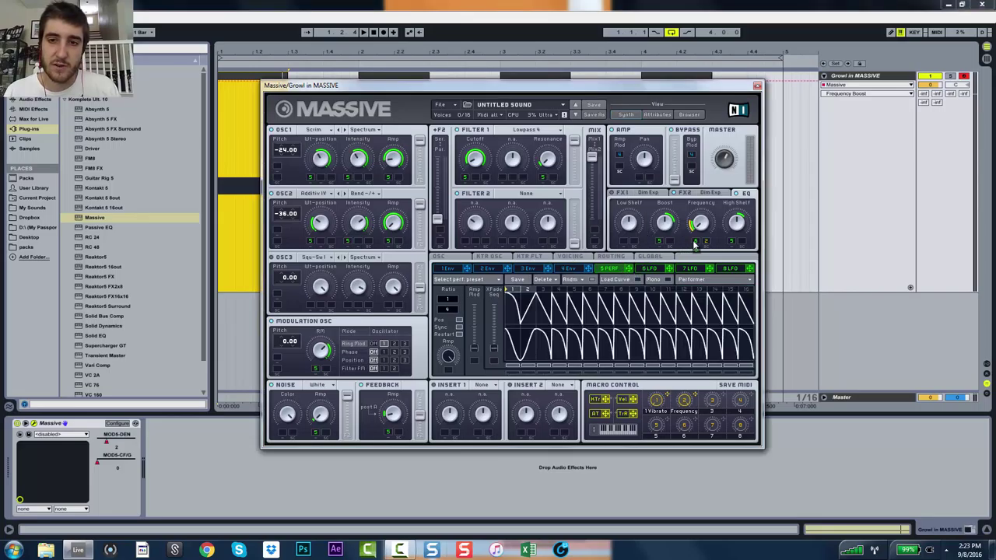
Make FX1 a tube distortion with performer-modulated drive, ending on the B Tube type
left_click(638, 194)
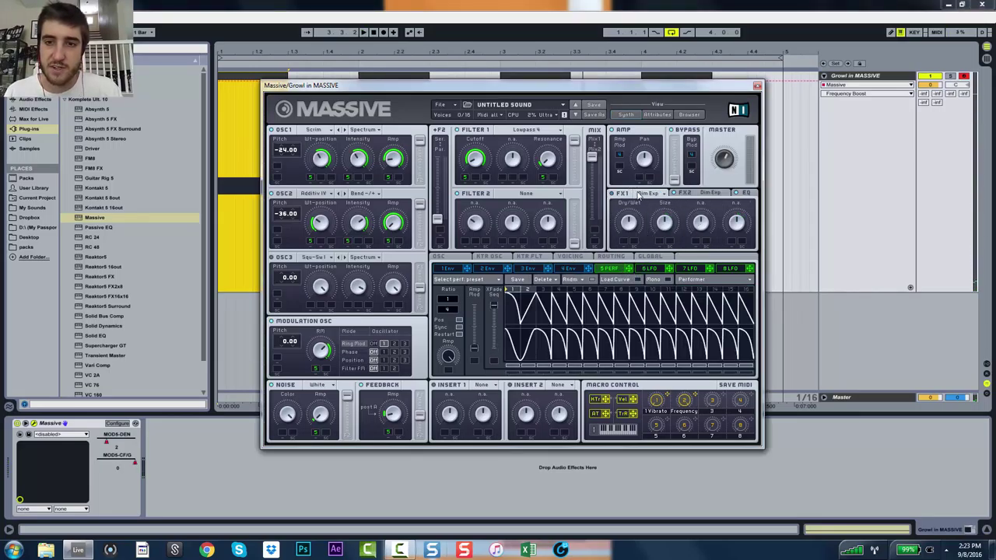
left_click(642, 194)
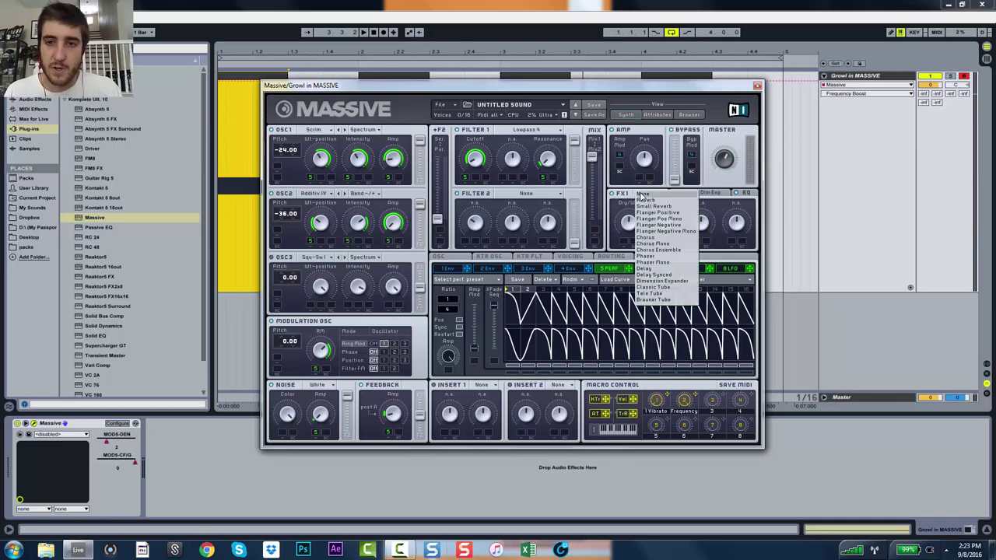
left_click(674, 288)
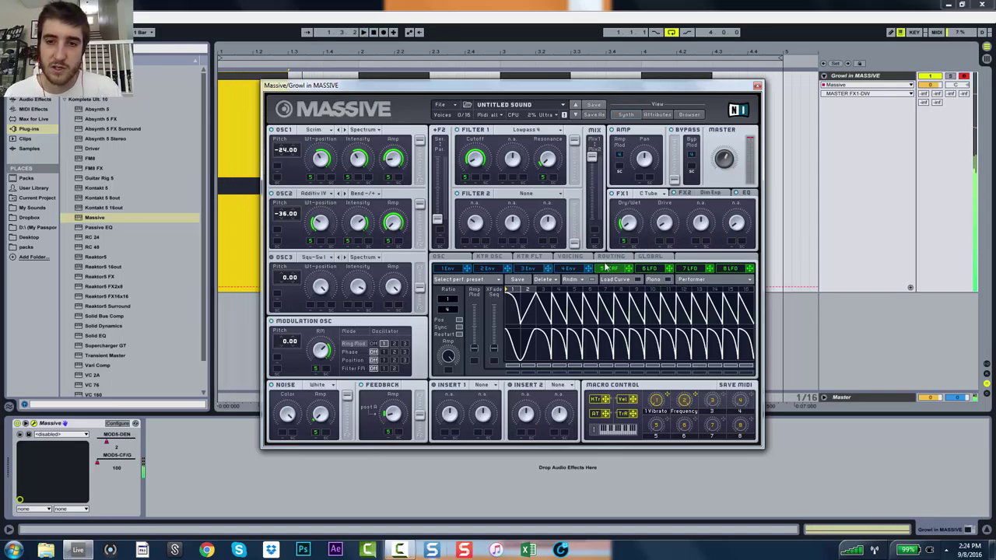
left_click_drag(629, 269, 662, 245)
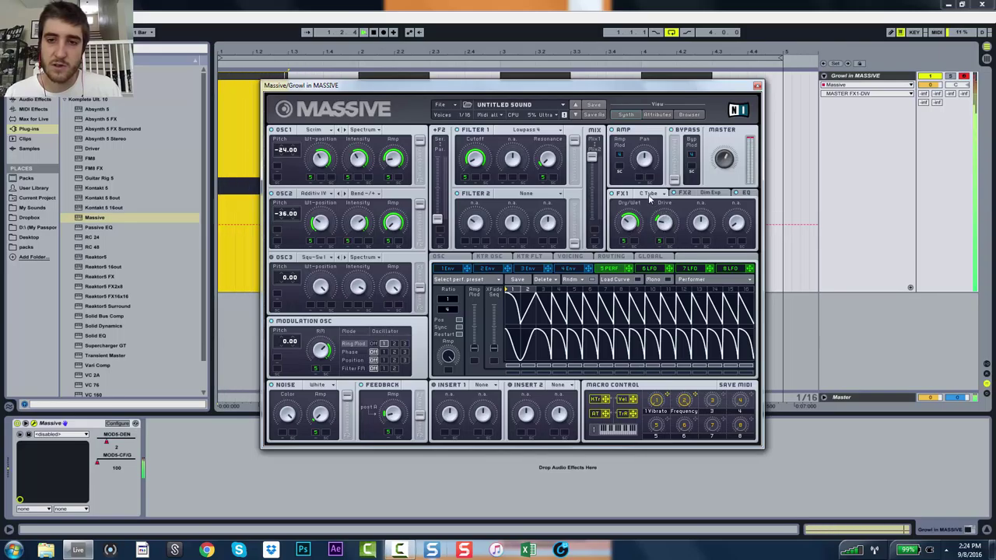
left_click(650, 198)
left_click(654, 197)
left_click(655, 197)
left_click(654, 207)
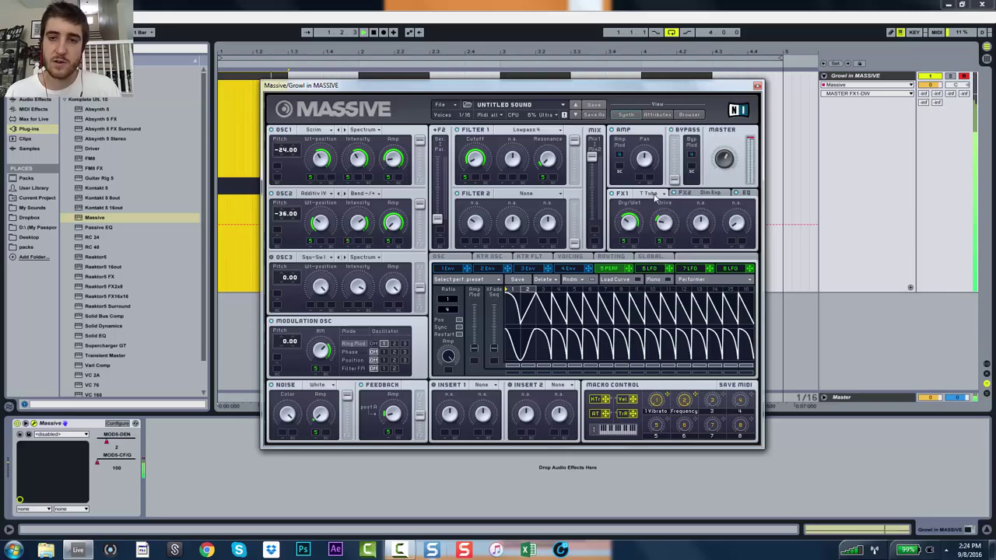
left_click(655, 197)
left_click(646, 213)
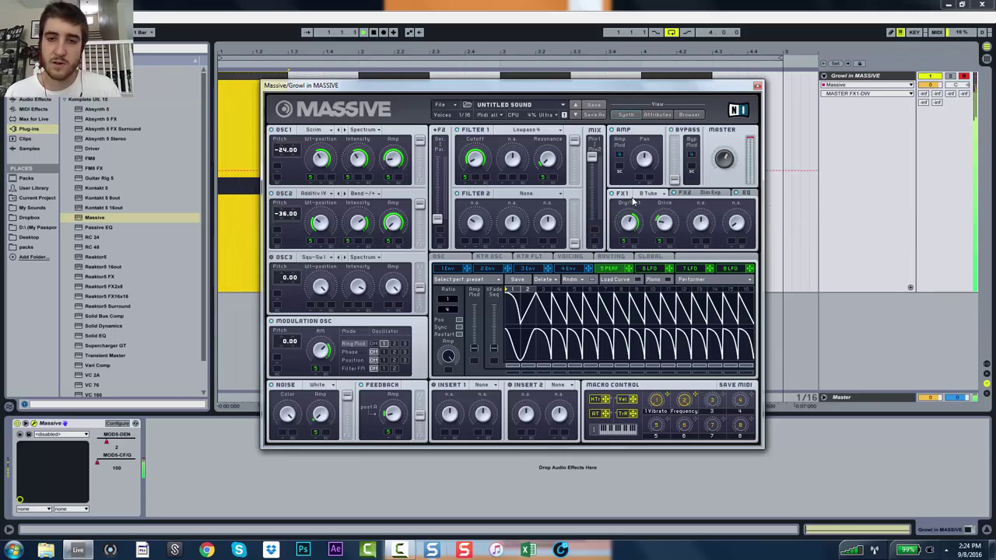
Audition the B Tube sound and adjust Massive's master output level
key("space")
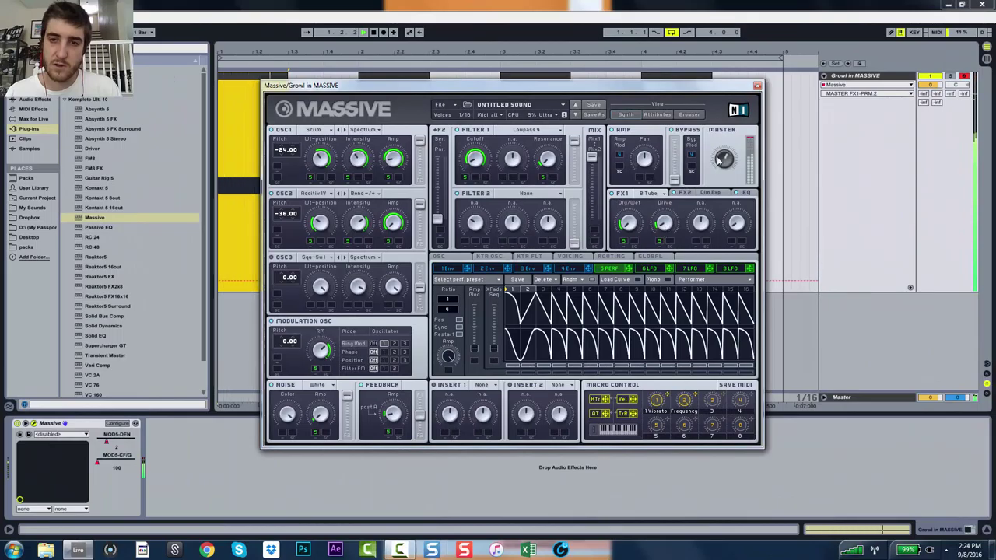
left_click_drag(720, 159, 726, 173)
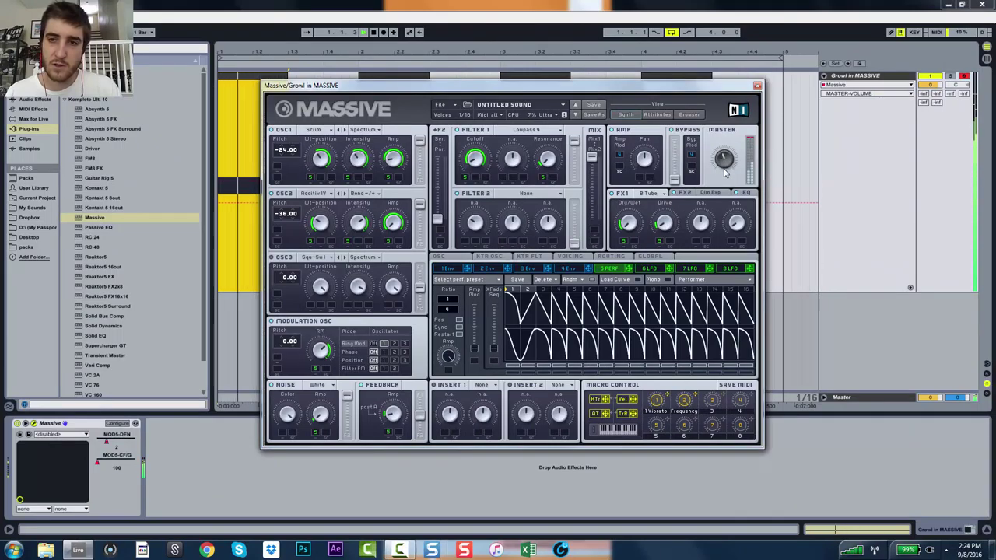
key("space")
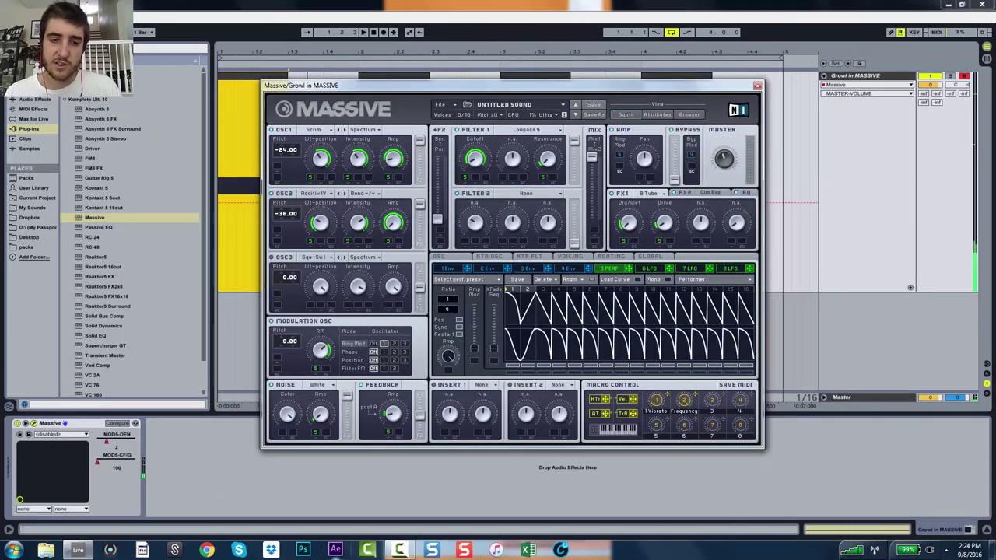
left_click(369, 553)
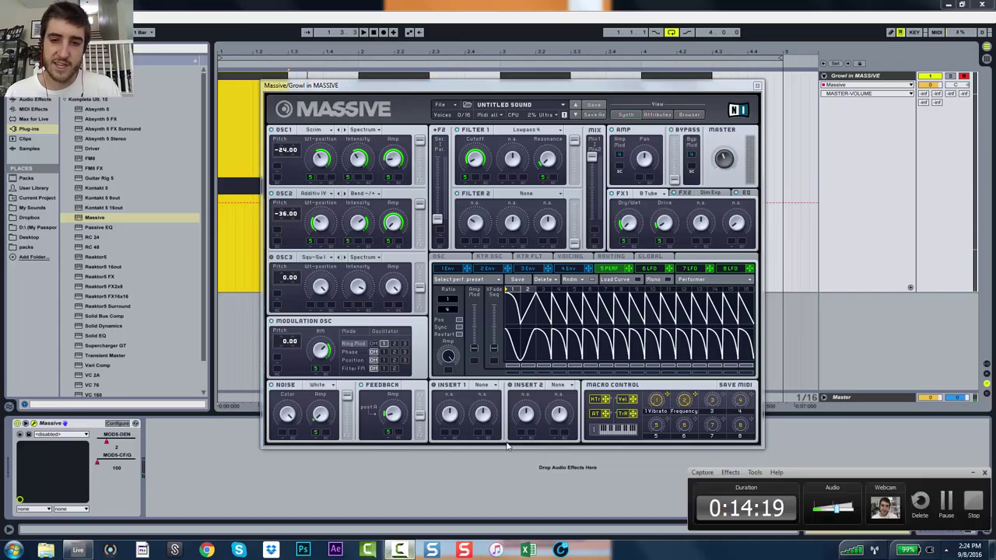
left_click(946, 506)
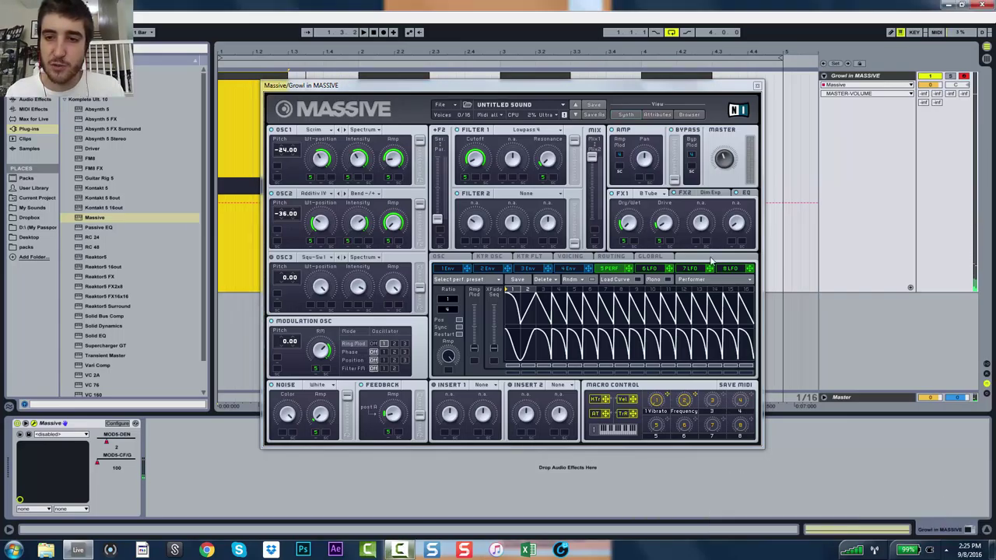
key("space")
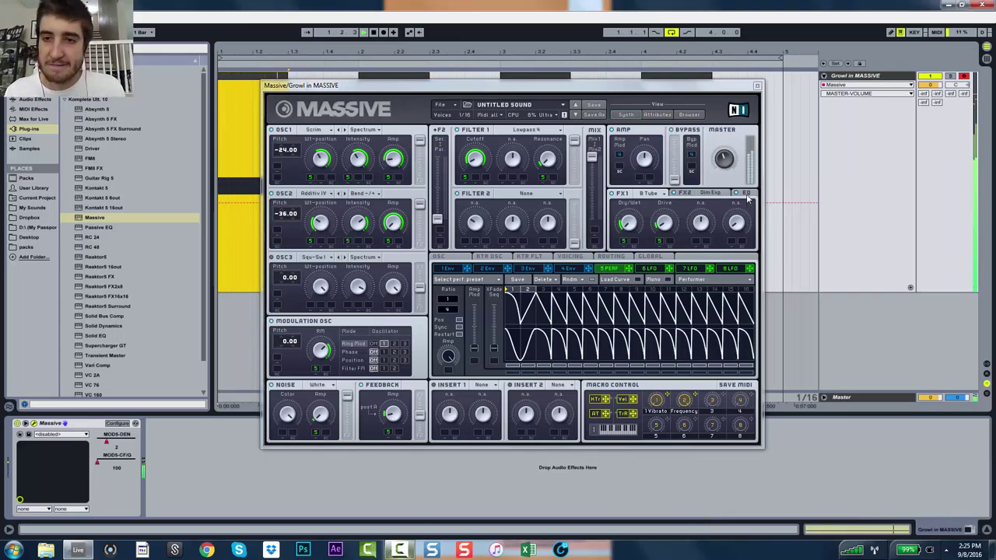
left_click(745, 194)
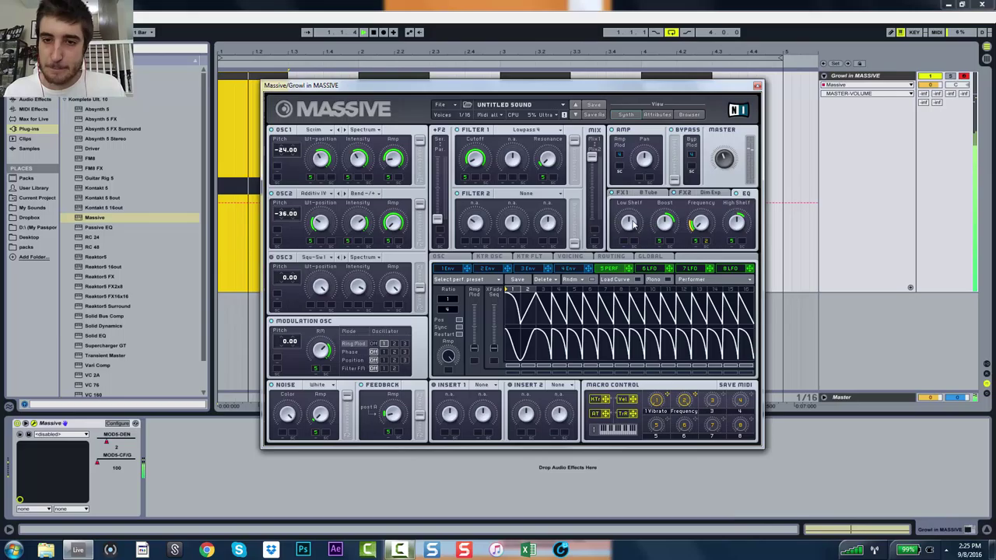
Adjust the EQ low shelf boost and shift oscillator 1's start phase to about 270°
left_click(633, 223)
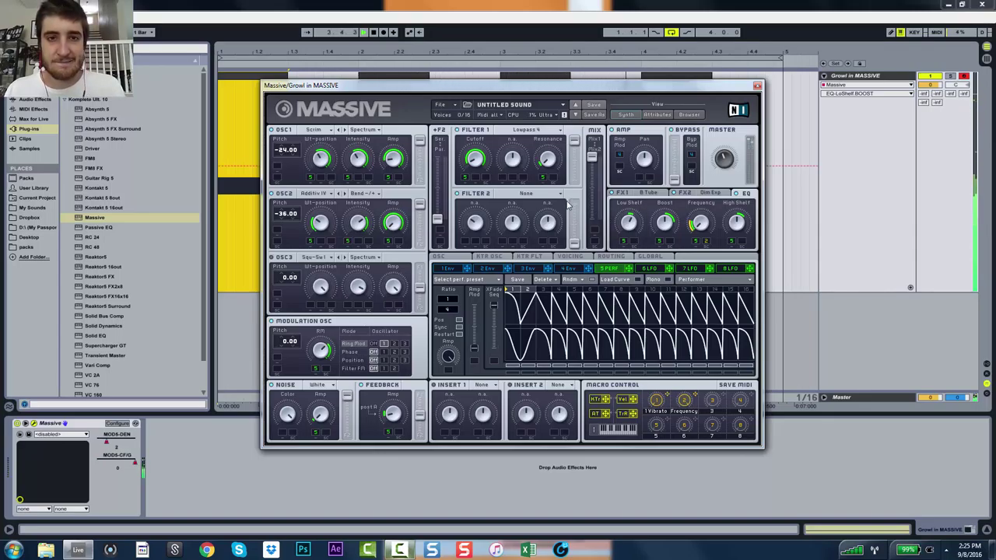
left_click(458, 259)
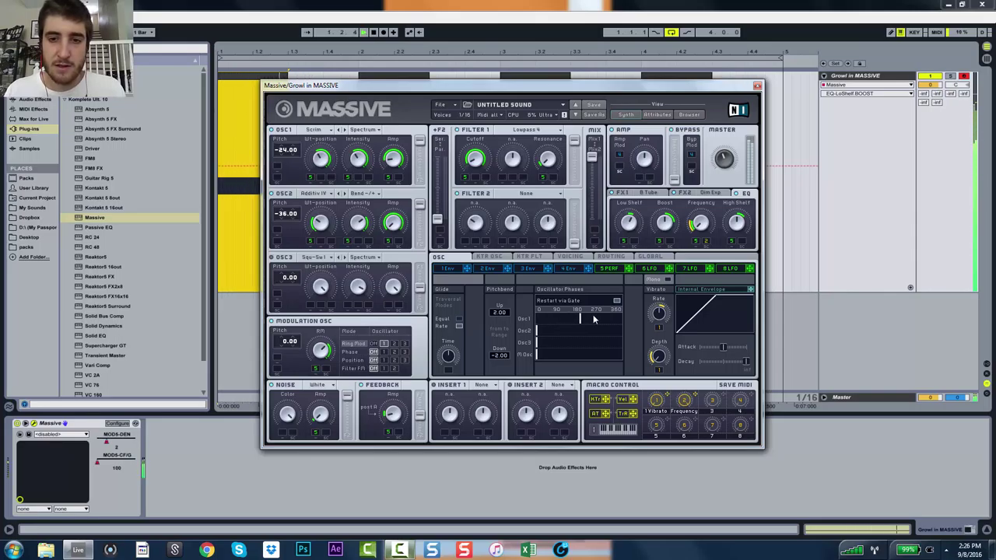
left_click_drag(596, 319, 629, 320)
Set oscillator 2's start phase to about 30° and oscillator 1's to about 90°
mouse_move(562, 335)
left_mouse_down()
mouse_move(572, 325)
mouse_move(621, 334)
left_mouse_up()
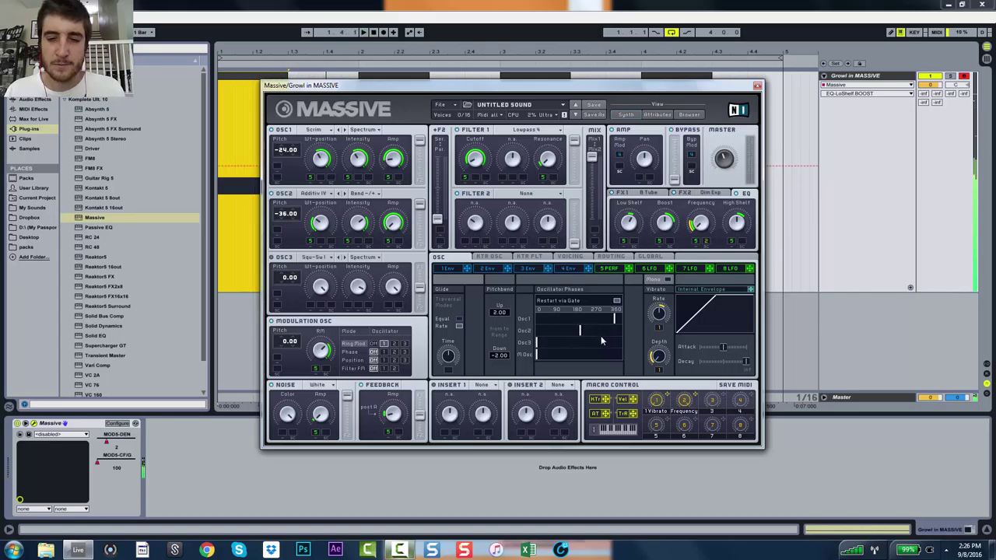
mouse_move(599, 335)
left_mouse_down()
mouse_move(554, 330)
mouse_move(616, 317)
left_mouse_up()
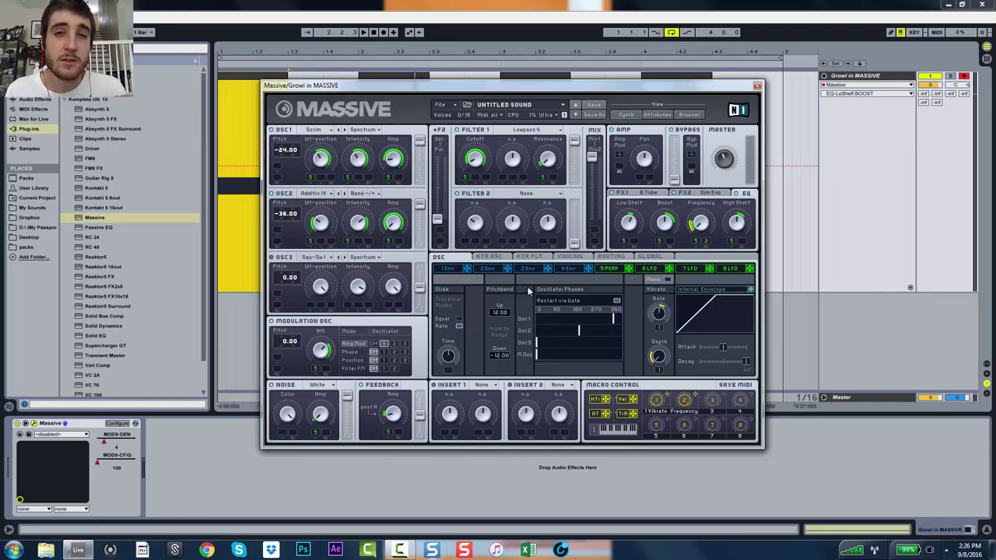
key("F9")
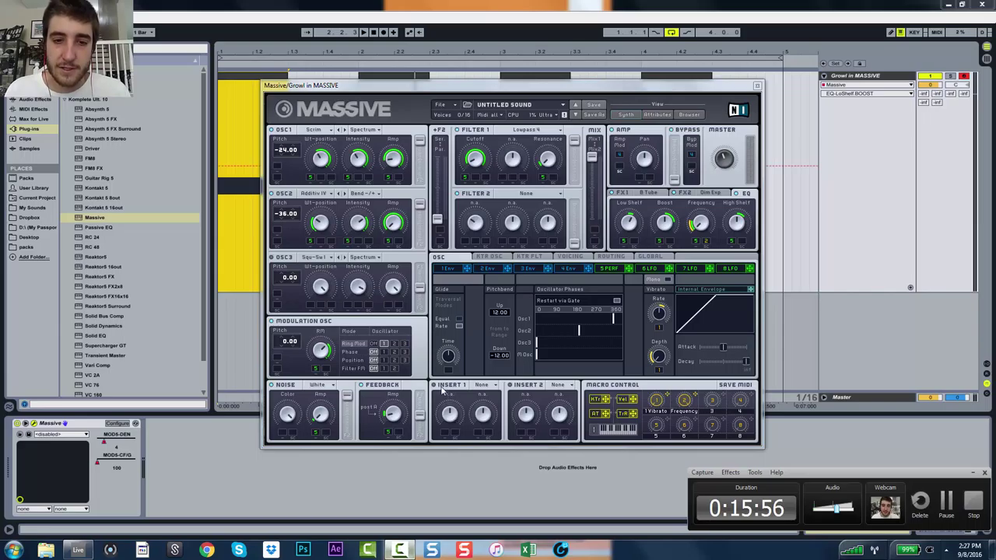
Put a Bitcrusher in the first insert, replacing Delay, and adjust its crush amount
left_click(482, 384)
left_click(489, 397)
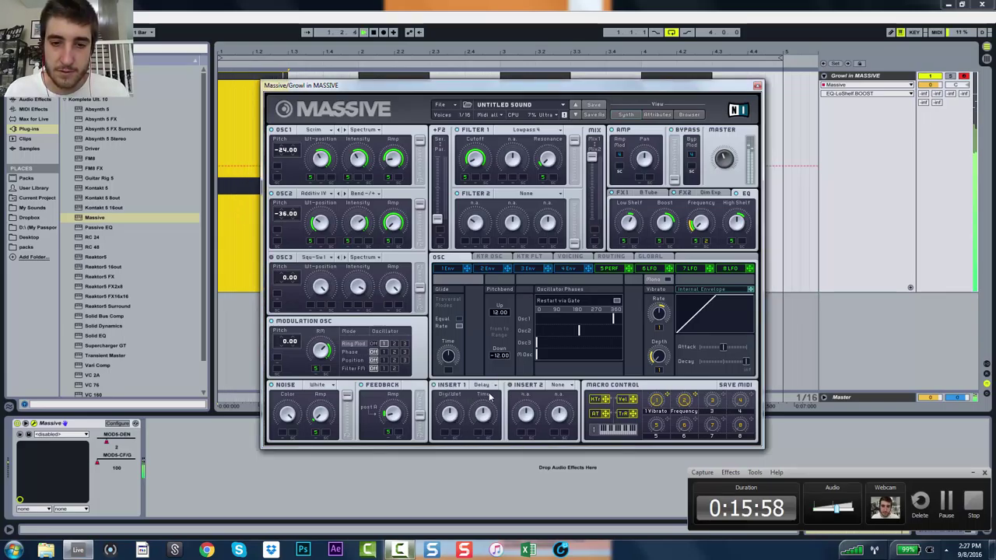
left_click(482, 385)
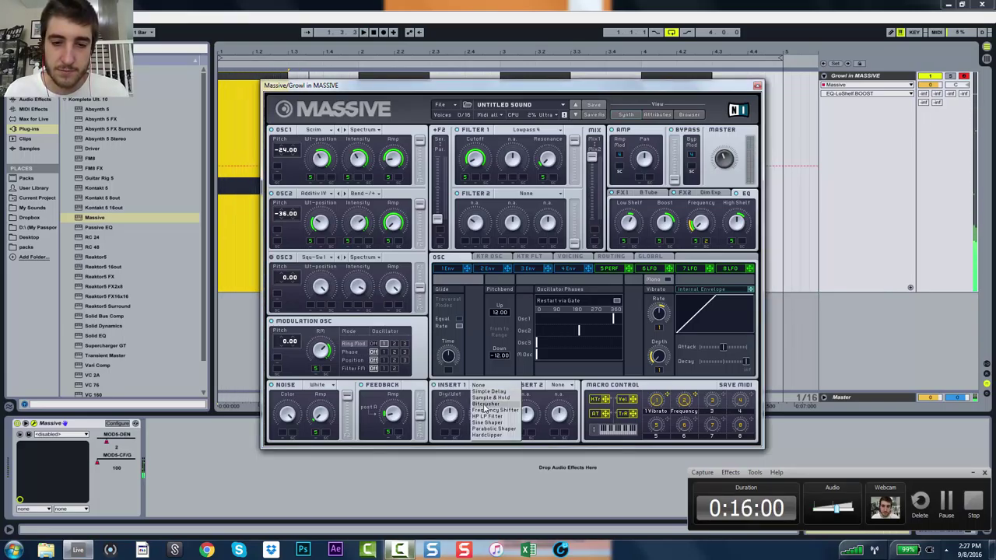
left_click(485, 405)
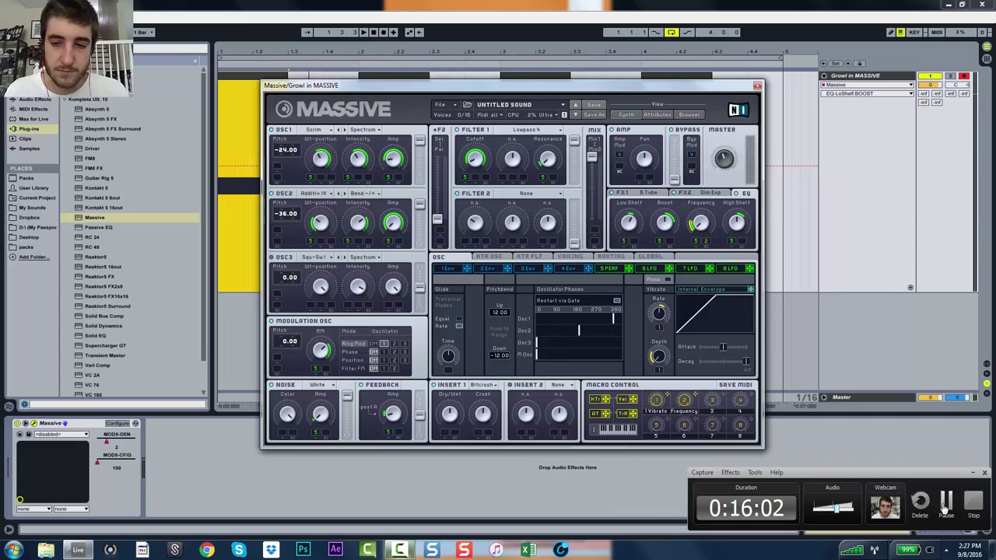
key("space")
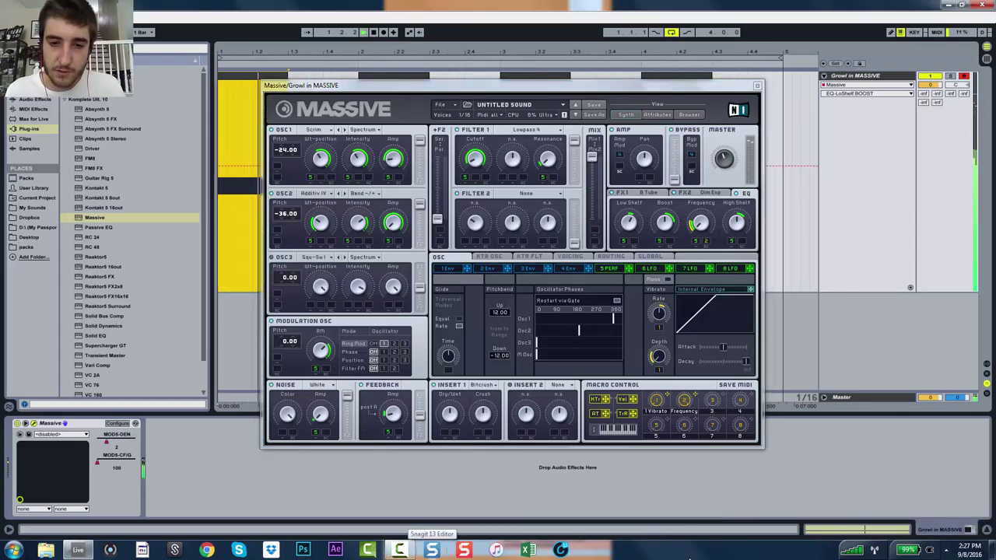
left_click(482, 416)
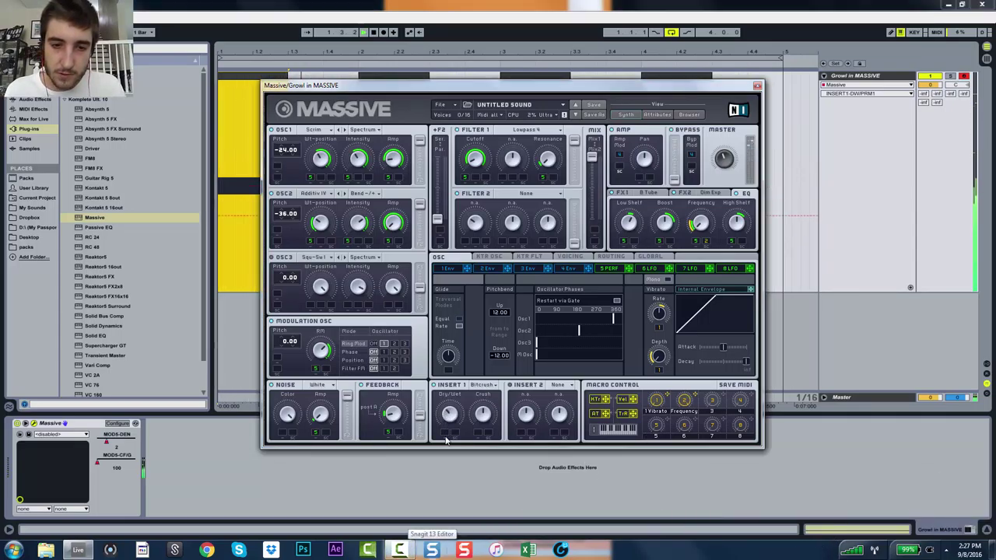
left_click(551, 388)
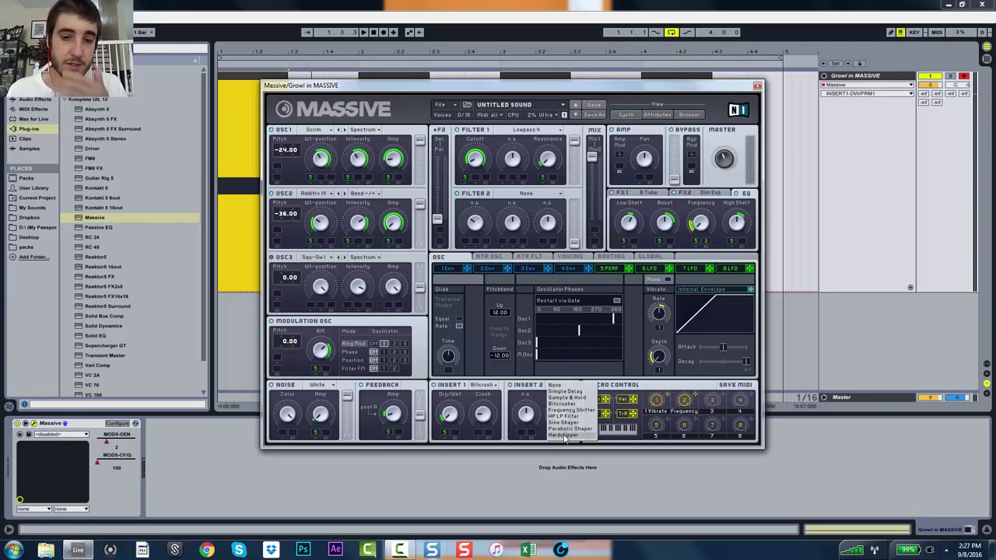
Put a Hardclipper in insert 2 and audition it while reviewing routing, oscillator and performer pages
left_click(566, 437)
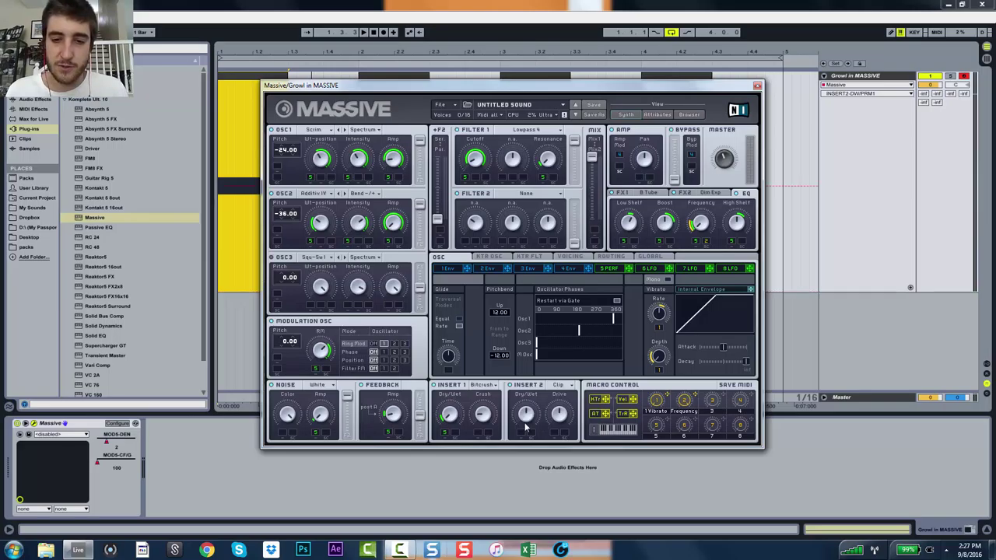
key("space")
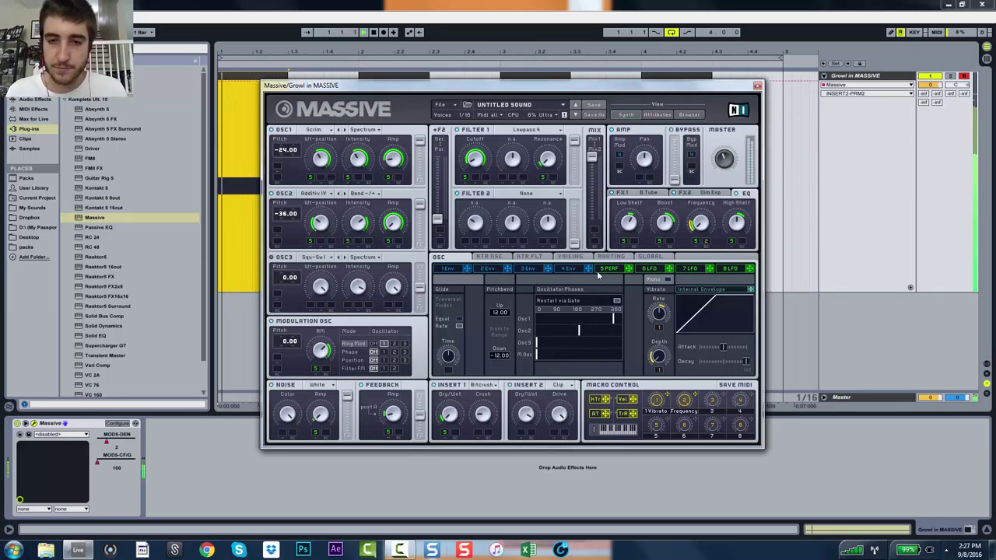
left_click(611, 257)
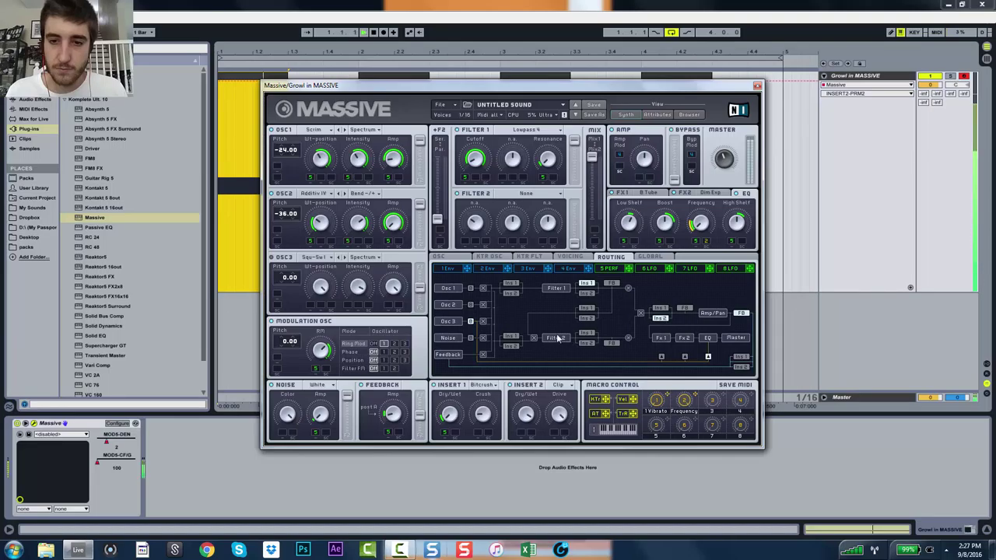
left_click(457, 259)
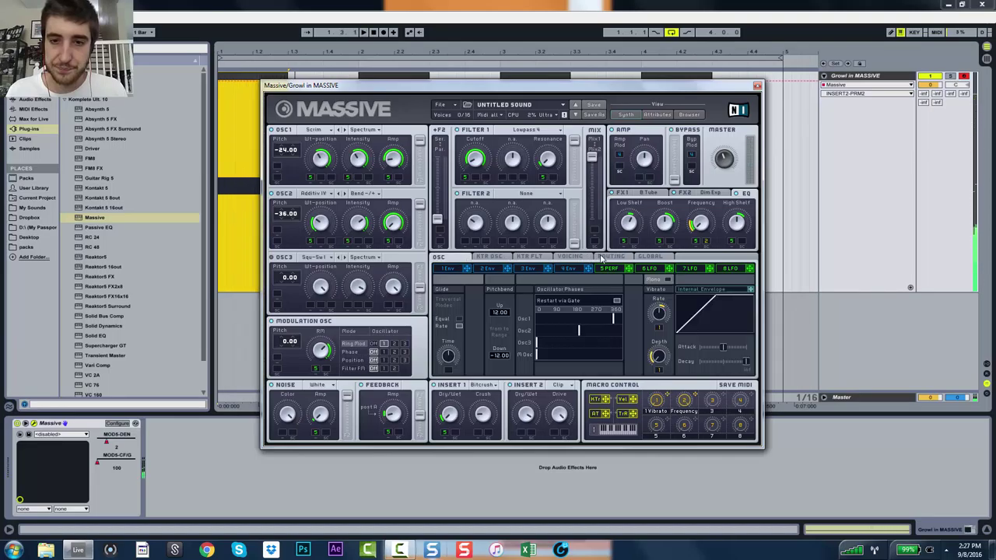
left_click(607, 256)
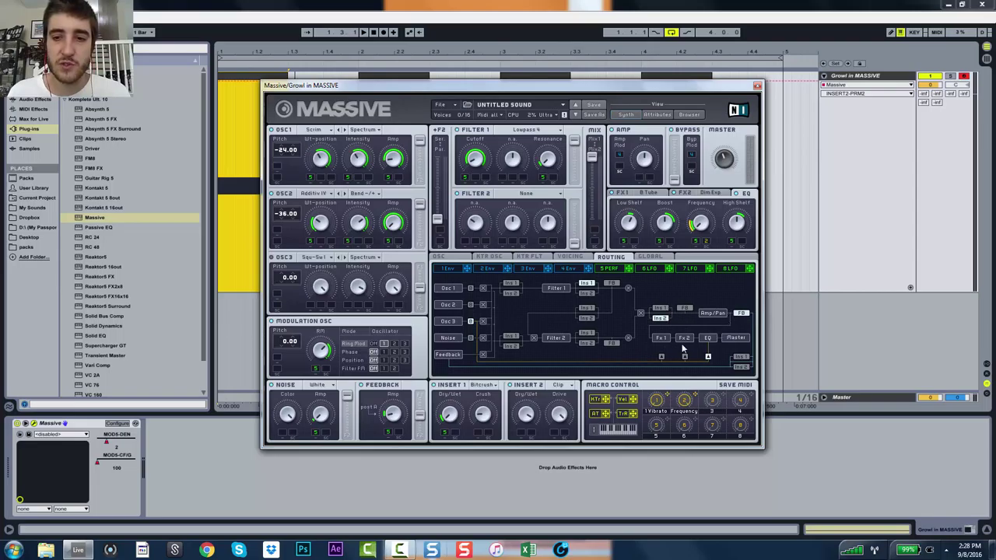
left_click(439, 257)
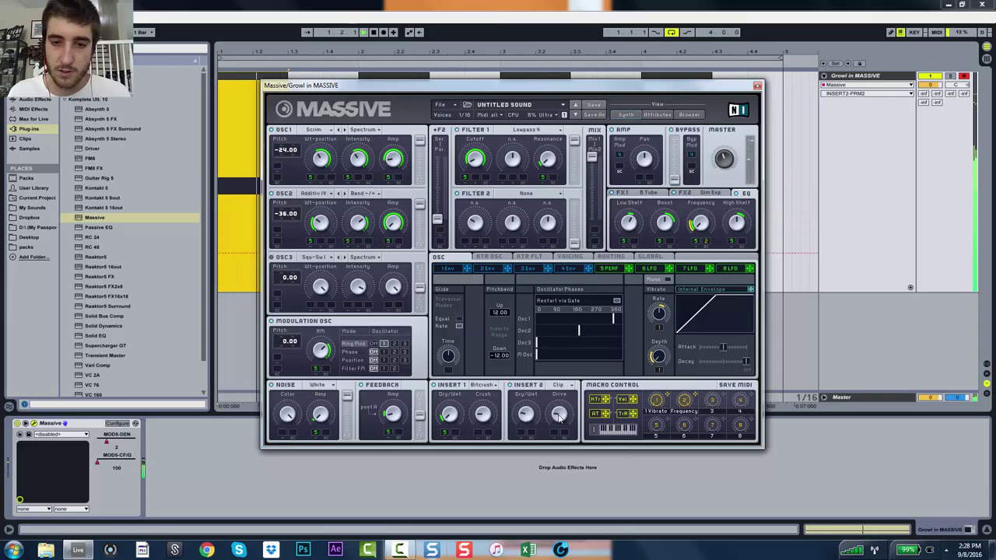
left_click(619, 269)
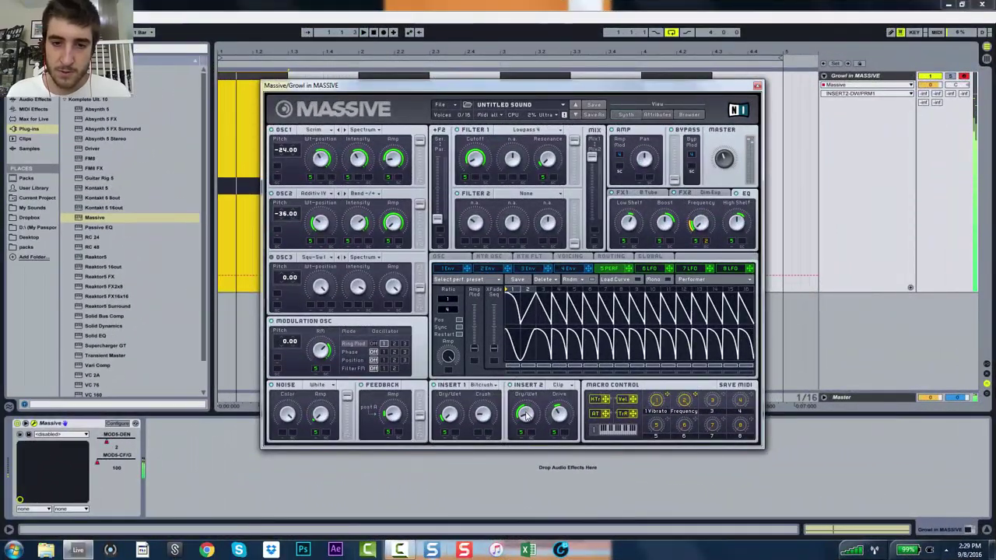
left_click(708, 195)
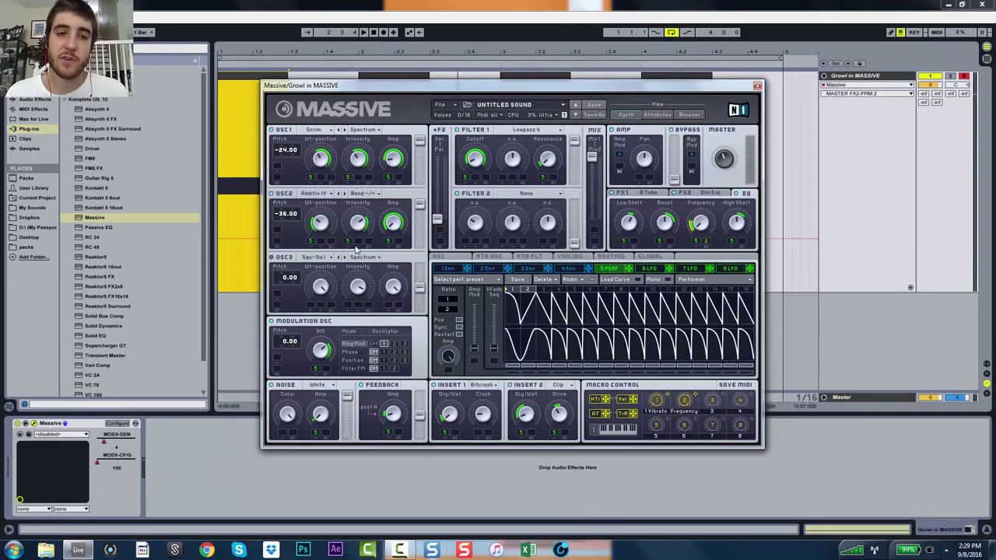
Open a clip's envelopes in the detail view, moving the Massive window out of the way
double_click(257, 97)
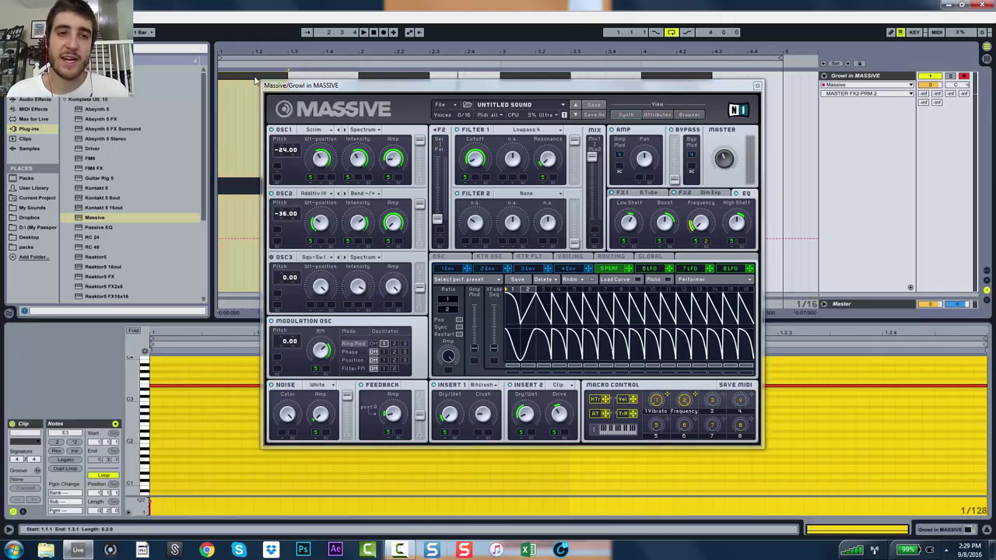
left_click_drag(396, 90, 437, 118)
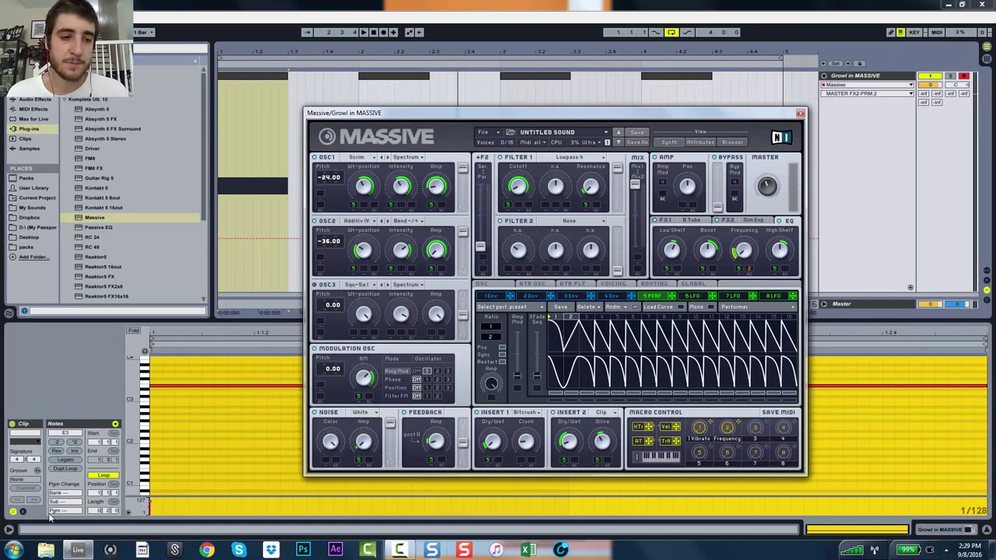
left_click(23, 512)
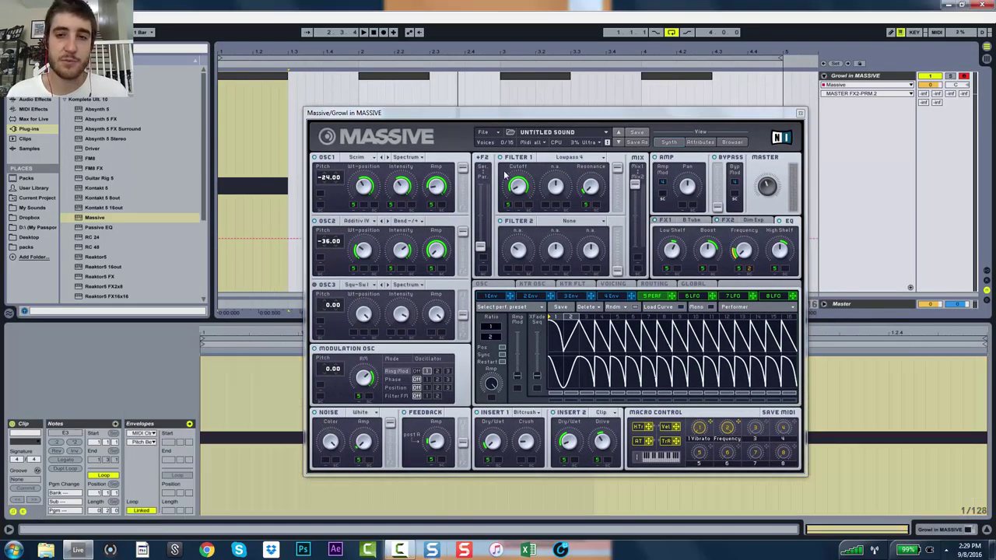
left_click_drag(538, 117, 631, 24)
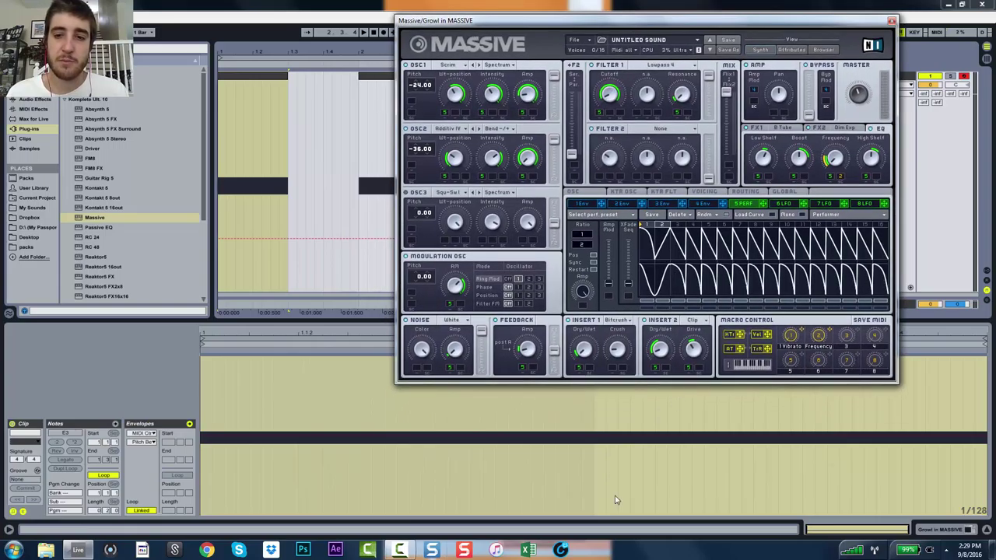
left_click(399, 550)
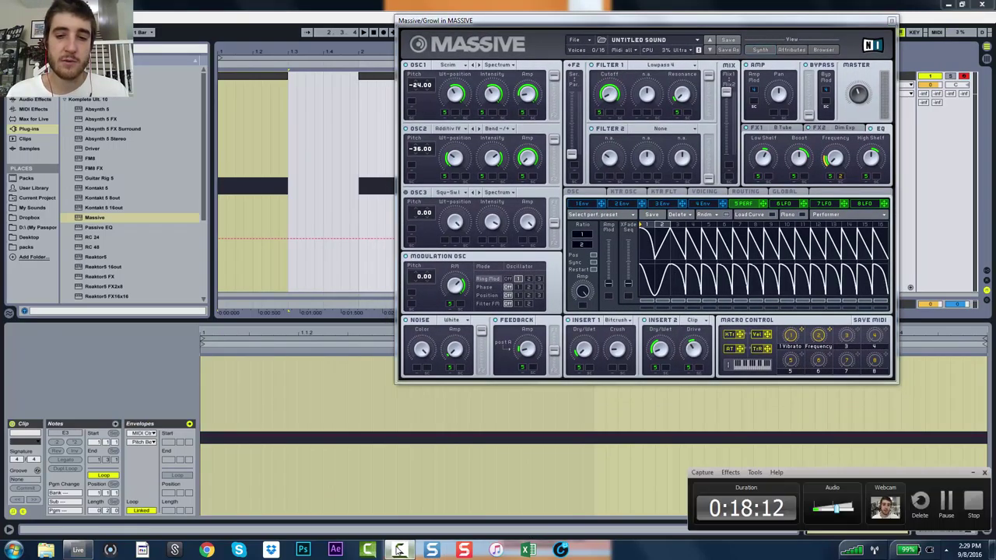
left_click(949, 503)
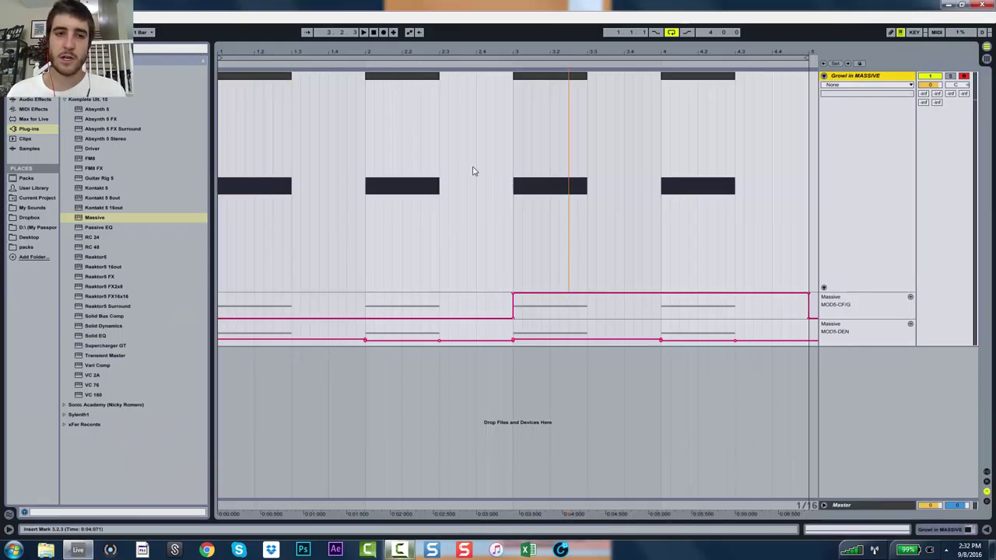
Check the pitch-bend envelopes of all four clips, then hide the clip detail view
double_click(267, 77)
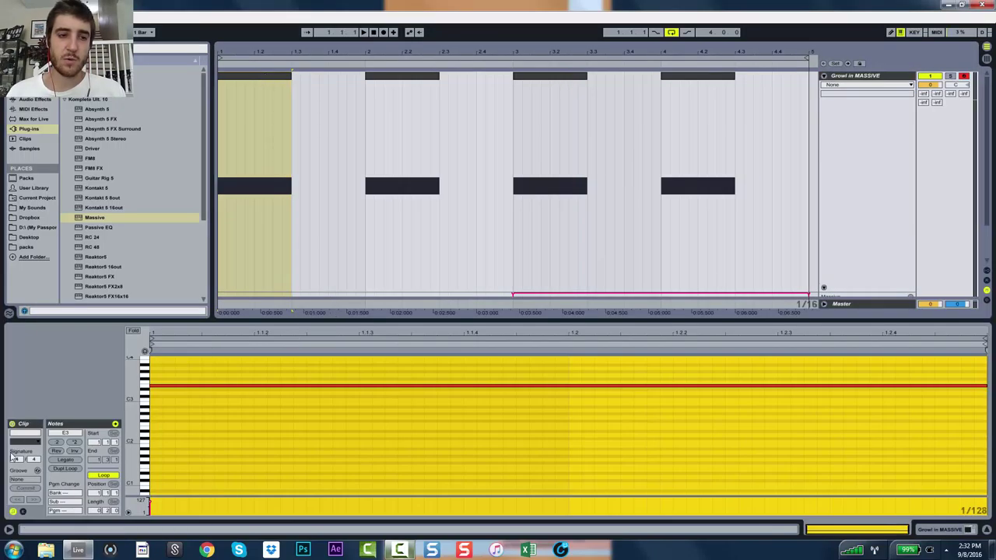
left_click(22, 512)
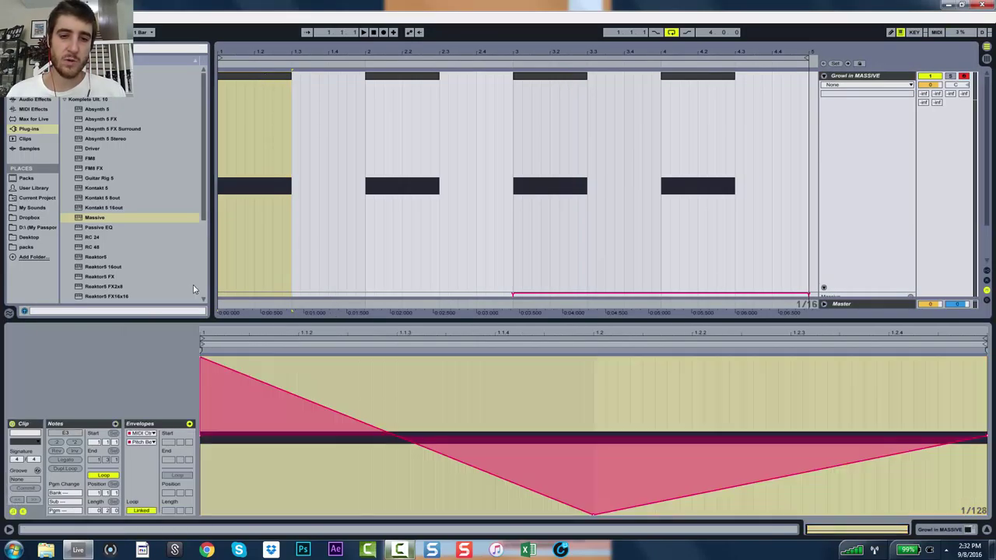
left_click(402, 81)
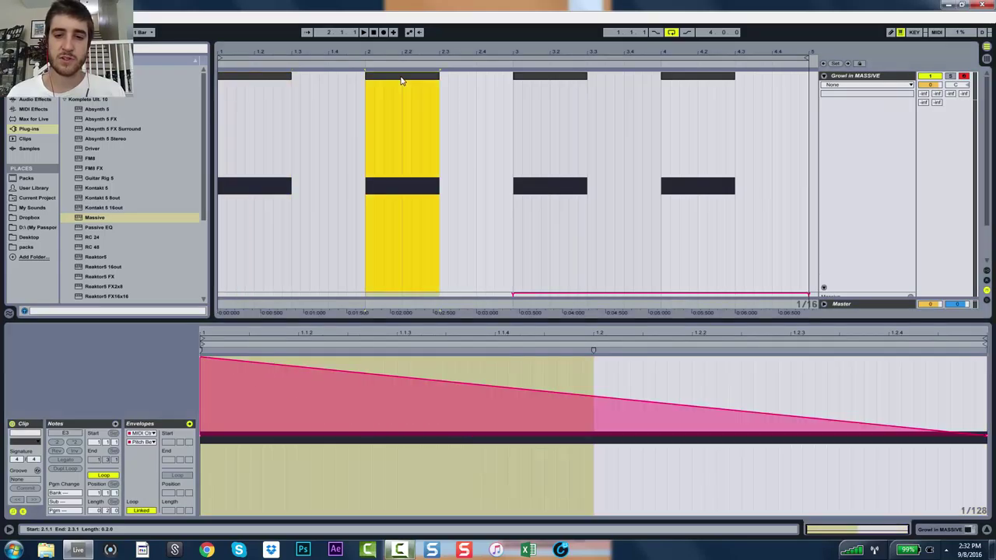
left_click(546, 78)
left_click(695, 80)
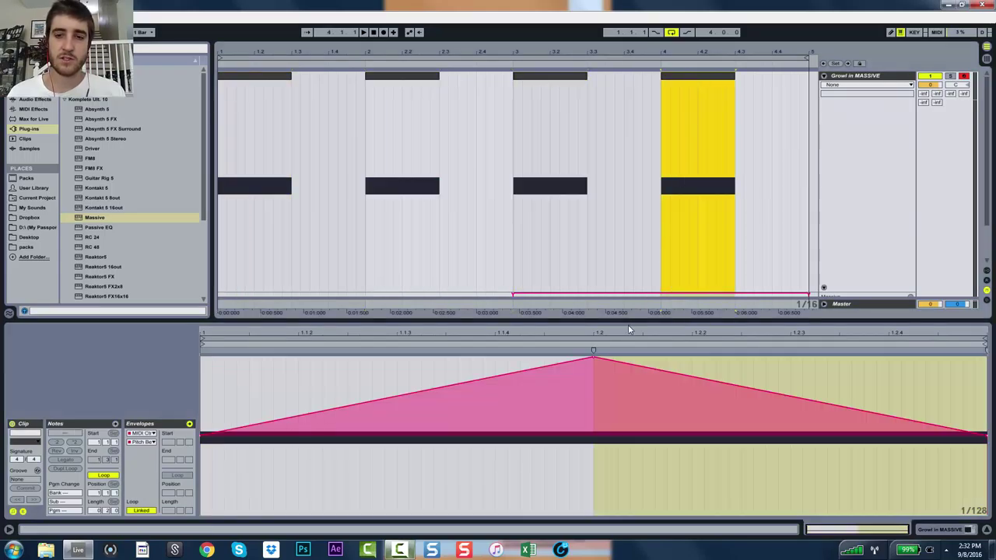
key("ctrl+alt+l")
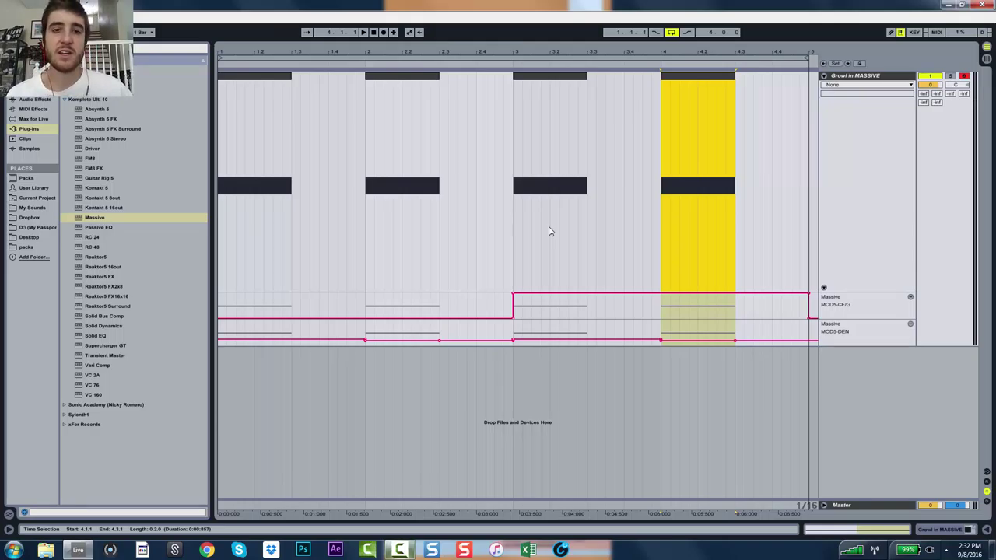
Play back from the first clip and select each of the four clips' time ranges
left_click(249, 86)
key("space")
left_click(400, 82)
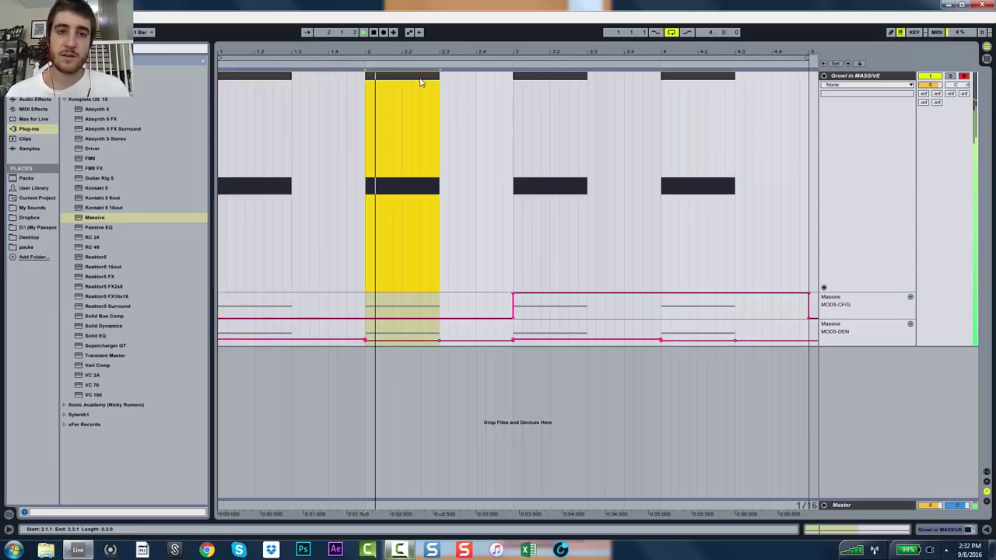
left_click(545, 82)
left_click(696, 82)
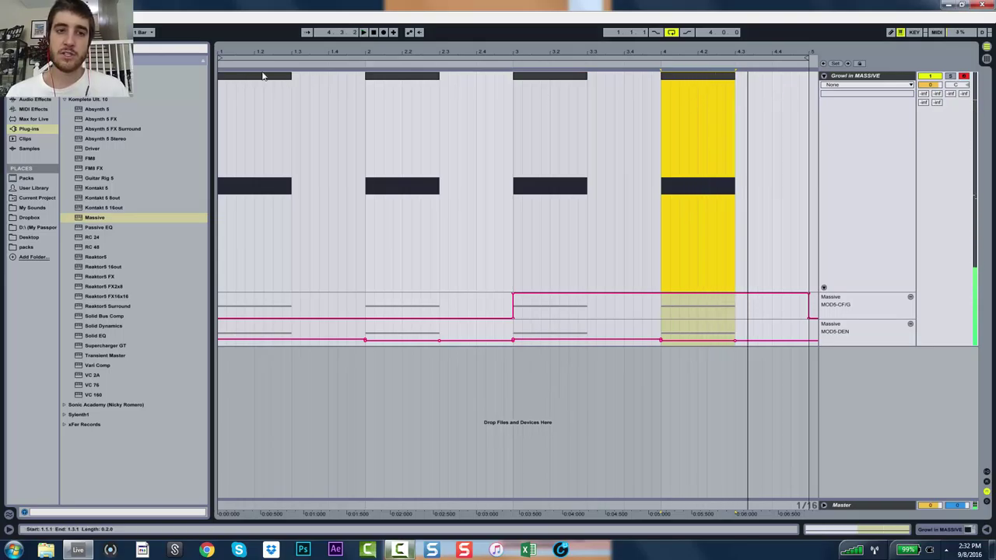
Select the Growl in MASSIVE track and reopen the Massive plug-in window
left_click(873, 75)
double_click(873, 76)
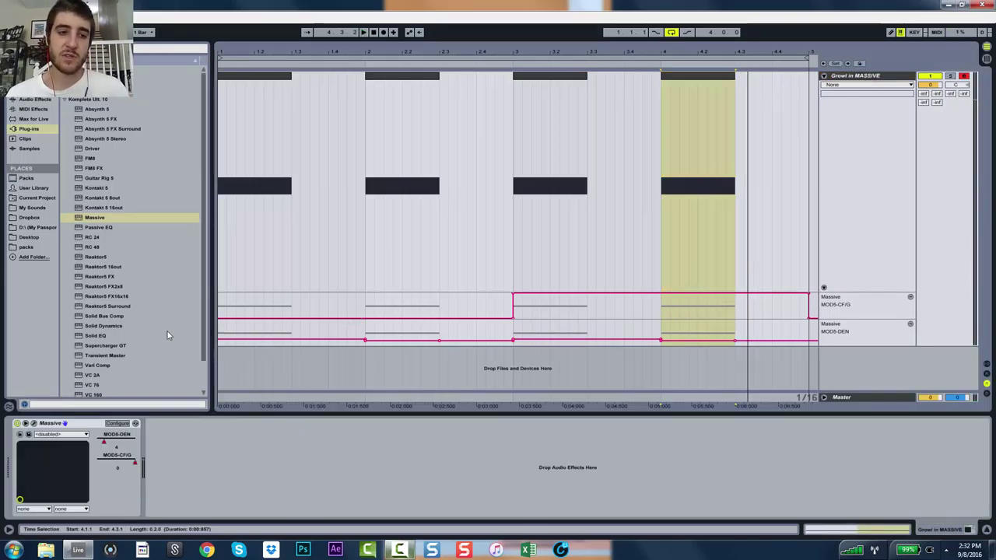
left_click(34, 424)
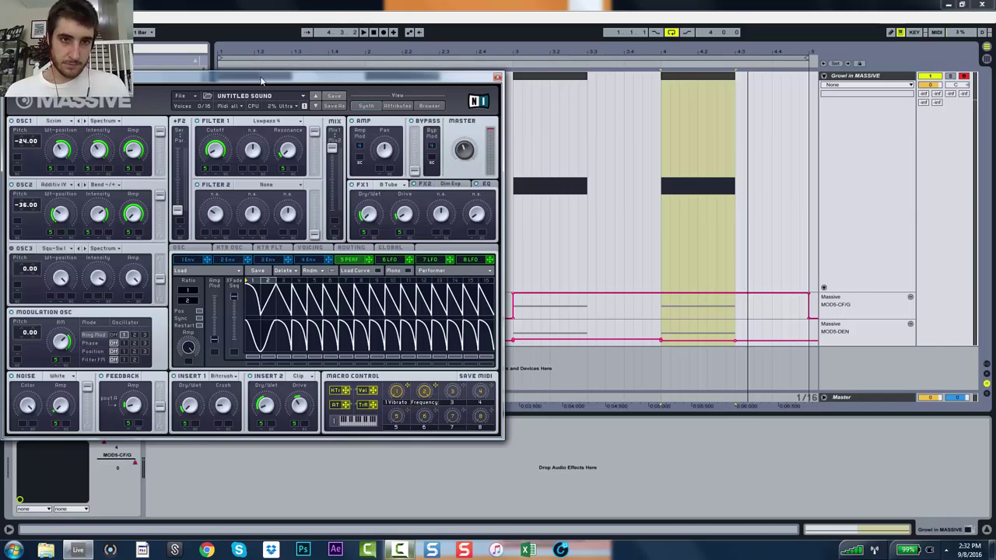
Start playback, check the FX1 Tube settings, and open the Filter 2 type list
key("space")
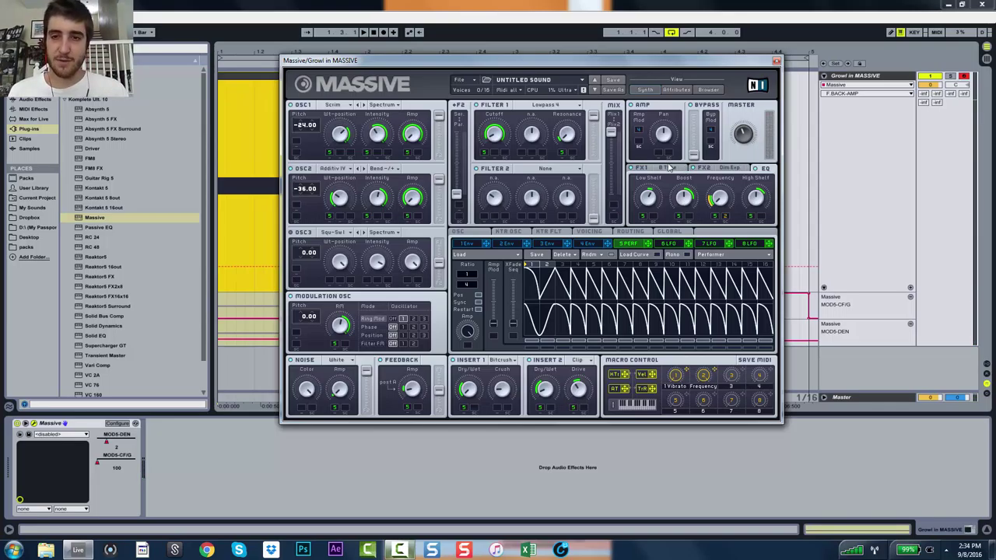
left_click(667, 170)
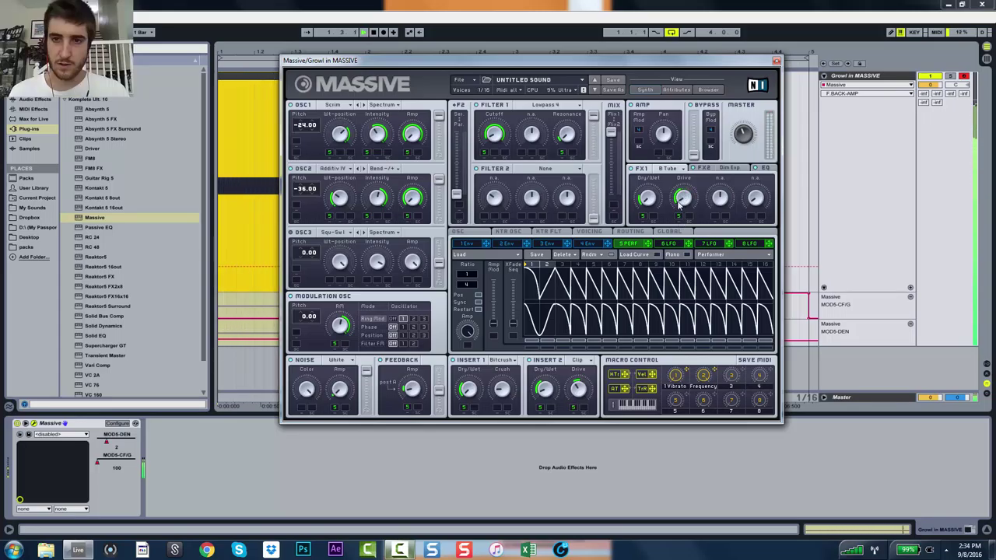
left_click(547, 168)
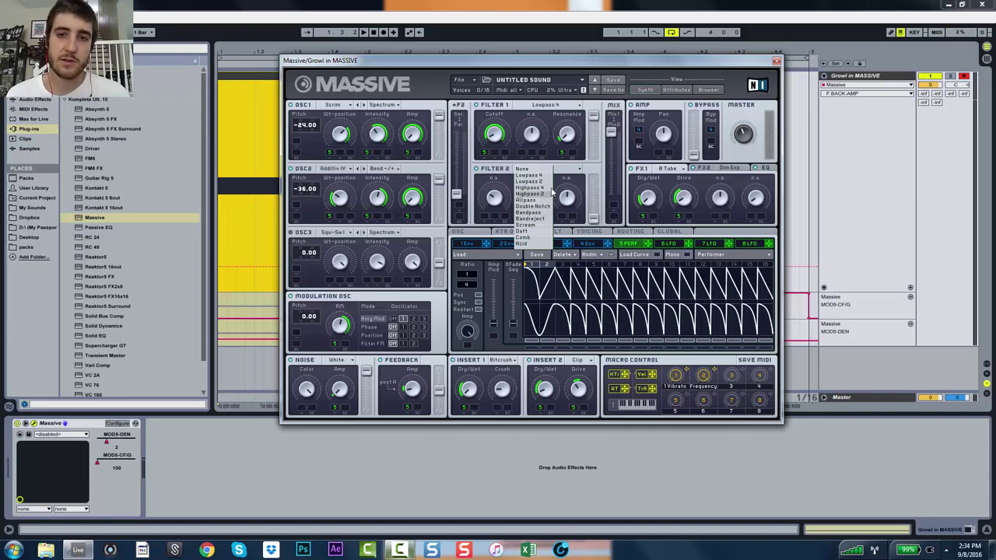
Make Filter 2 a Scream filter, shift Ser/Par toward parallel, raise its mix and resonance
left_click(541, 227)
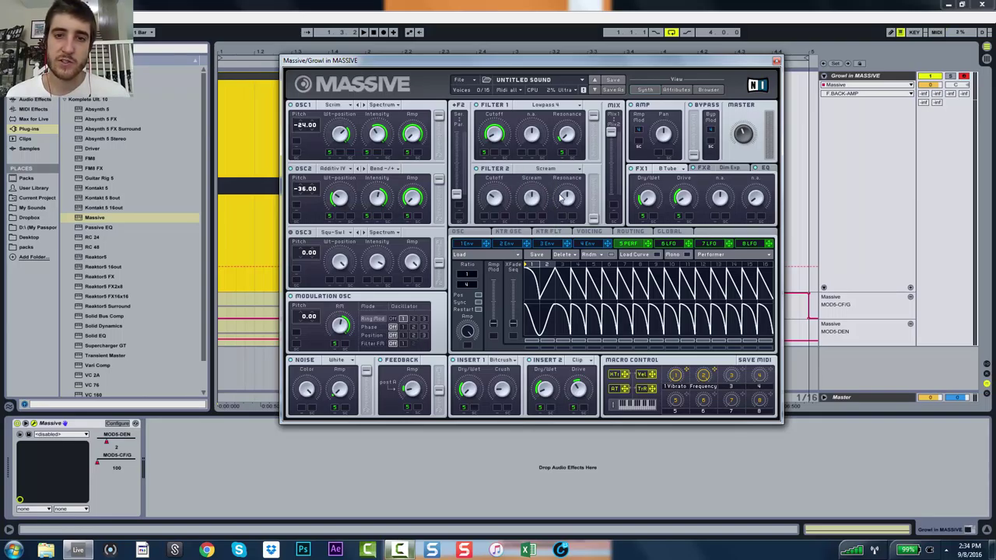
left_click(500, 198)
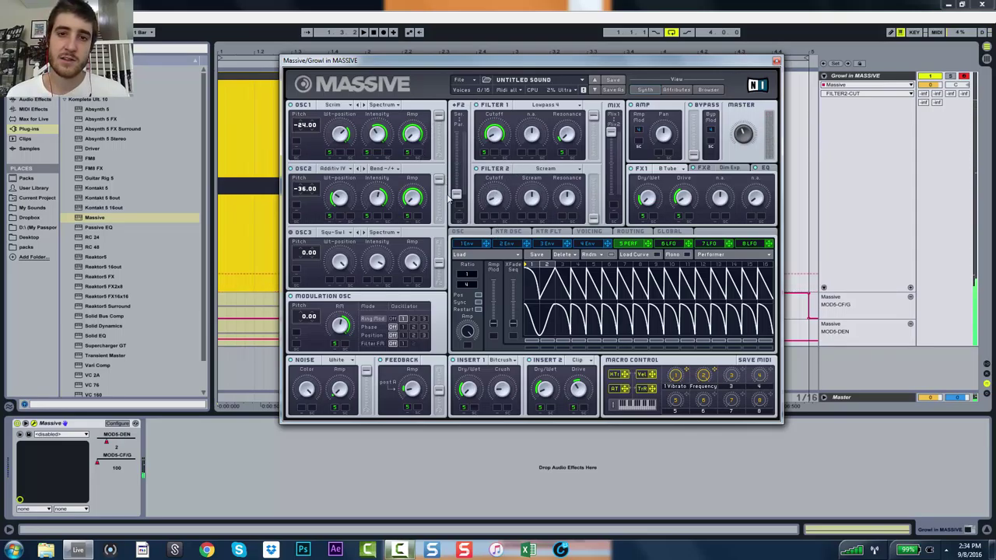
left_click_drag(456, 215, 481, 35)
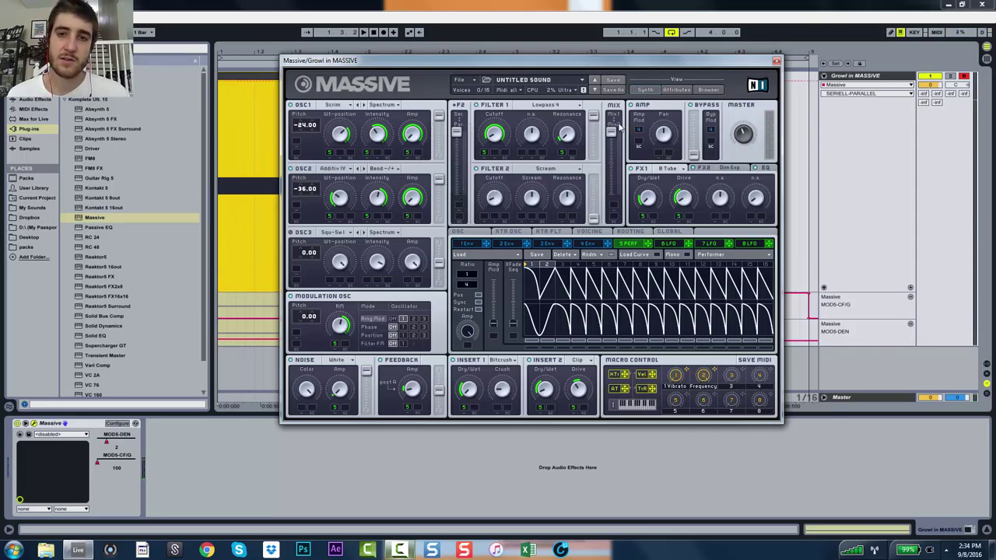
left_click_drag(611, 134, 593, 181)
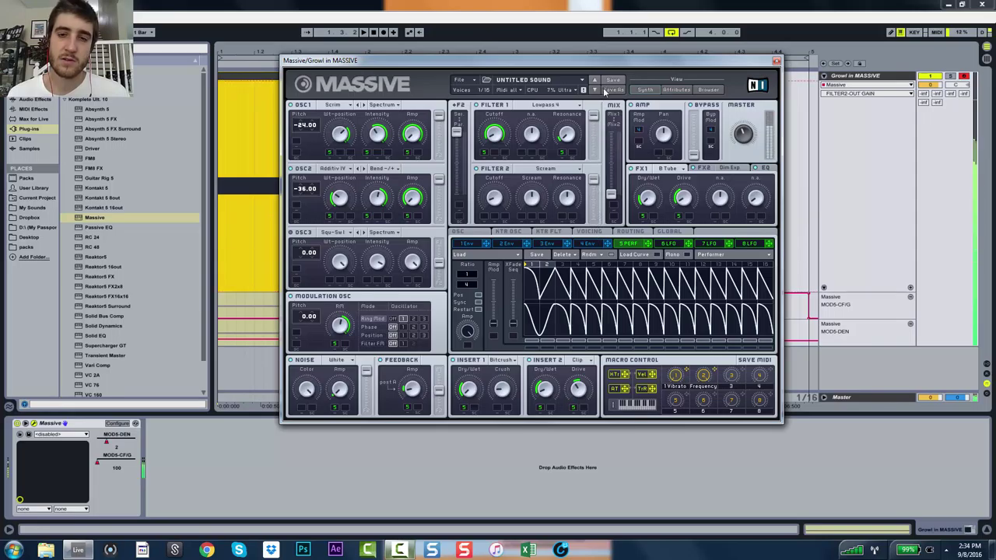
left_click(494, 199)
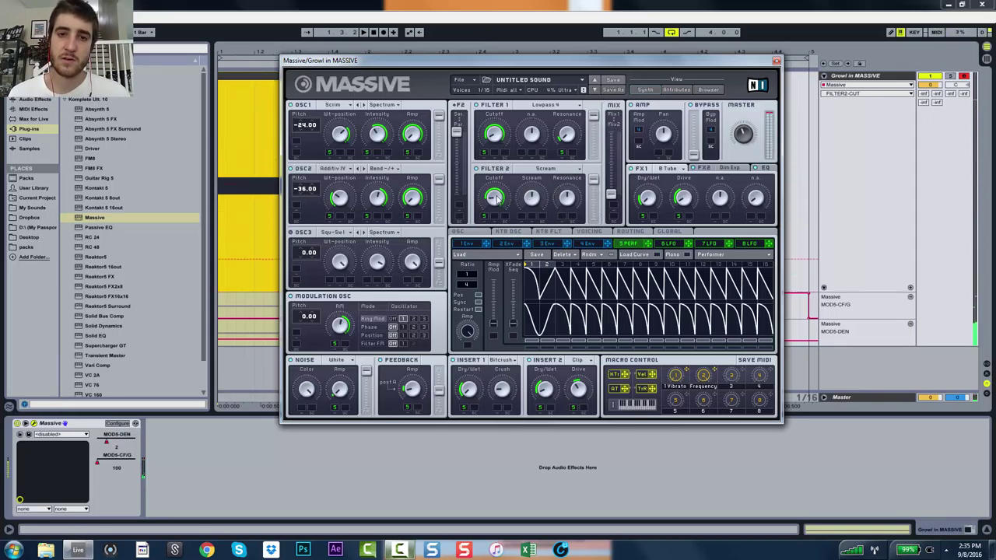
left_click(566, 197)
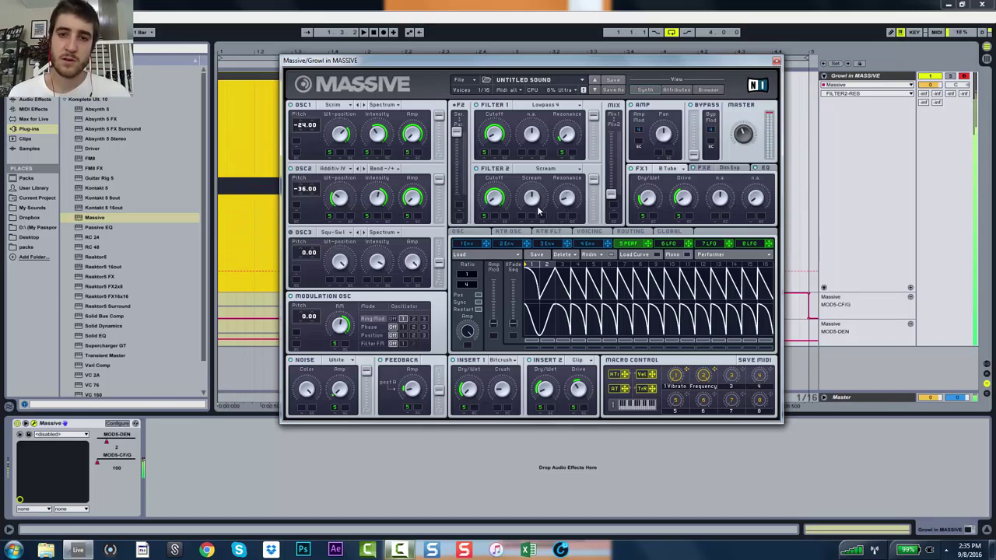
left_click(532, 199)
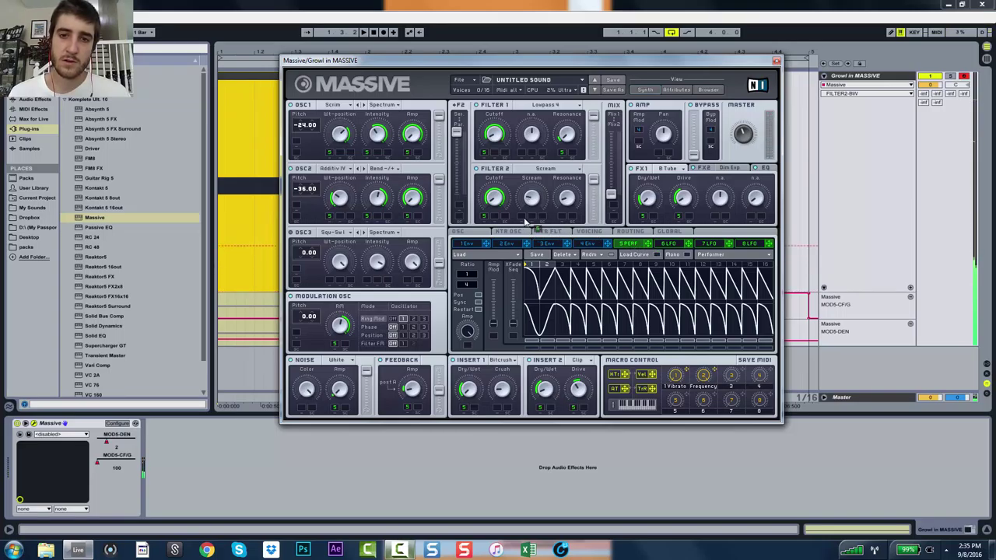
left_click(527, 218)
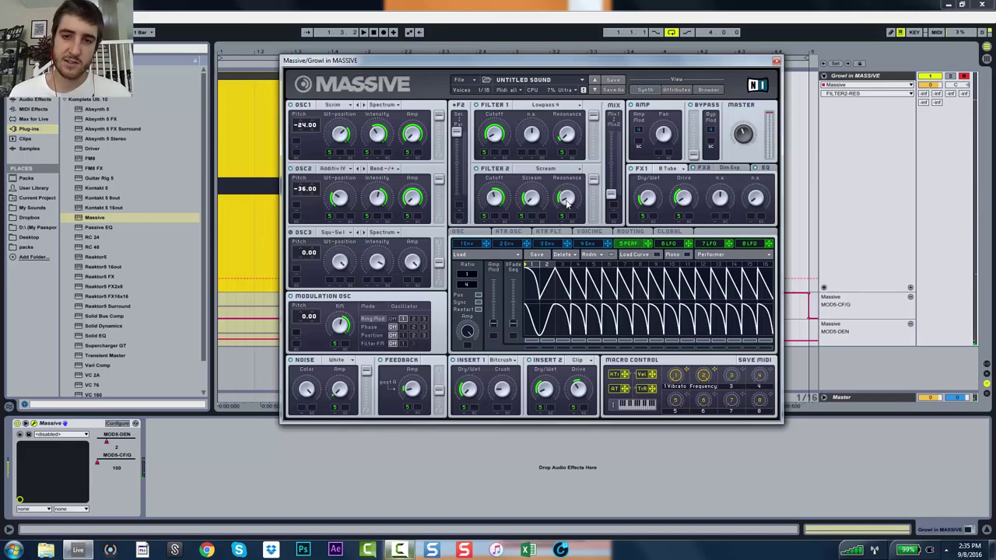
mouse_move(567, 201)
left_mouse_down()
mouse_move(576, 184)
mouse_move(567, 210)
left_mouse_up()
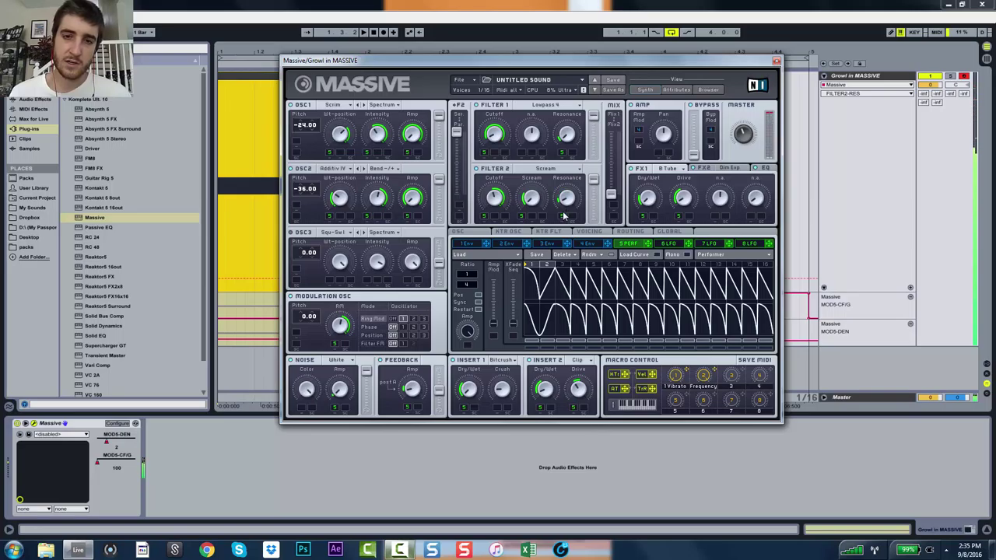
left_click(496, 200)
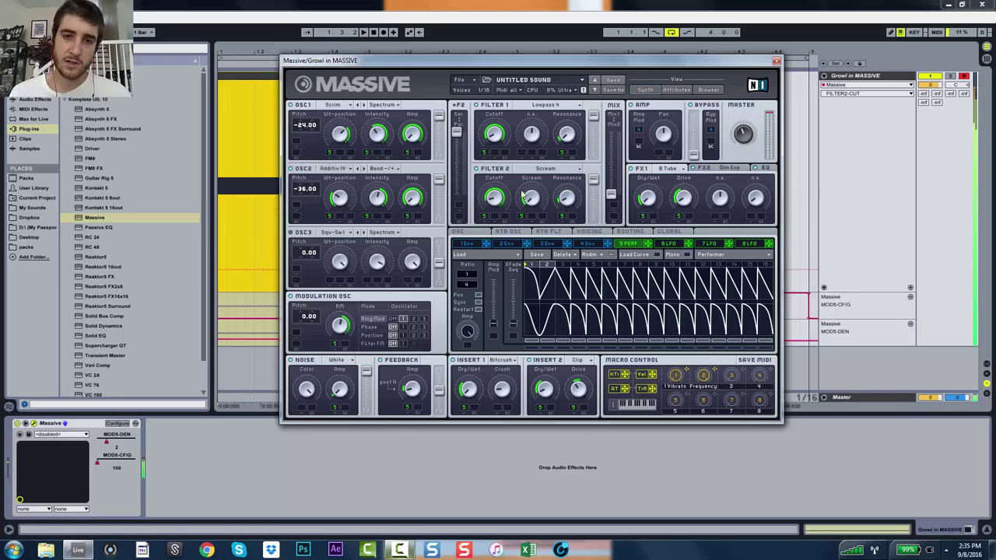
Try Daft as the Filter 2 type, then settle on Comb
left_click(578, 170)
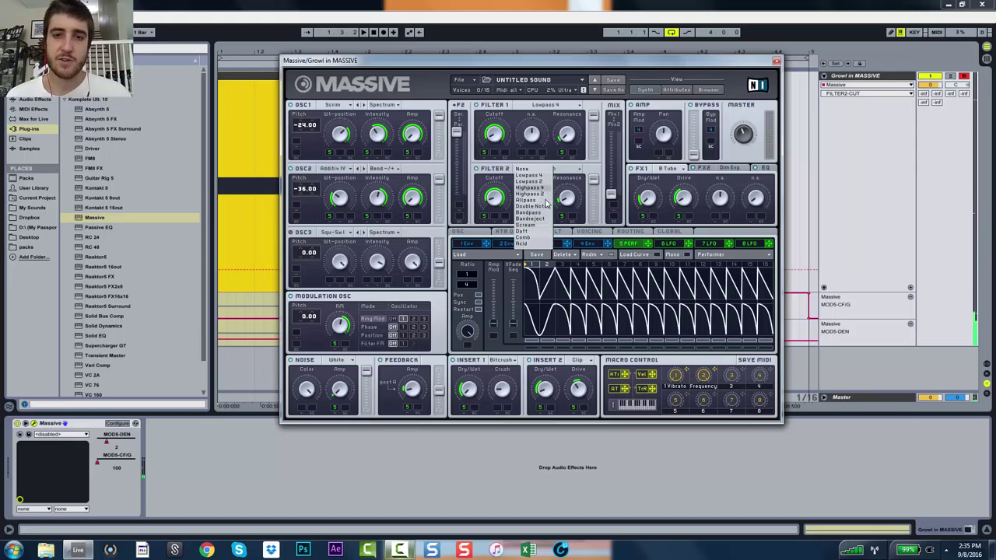
left_click(536, 232)
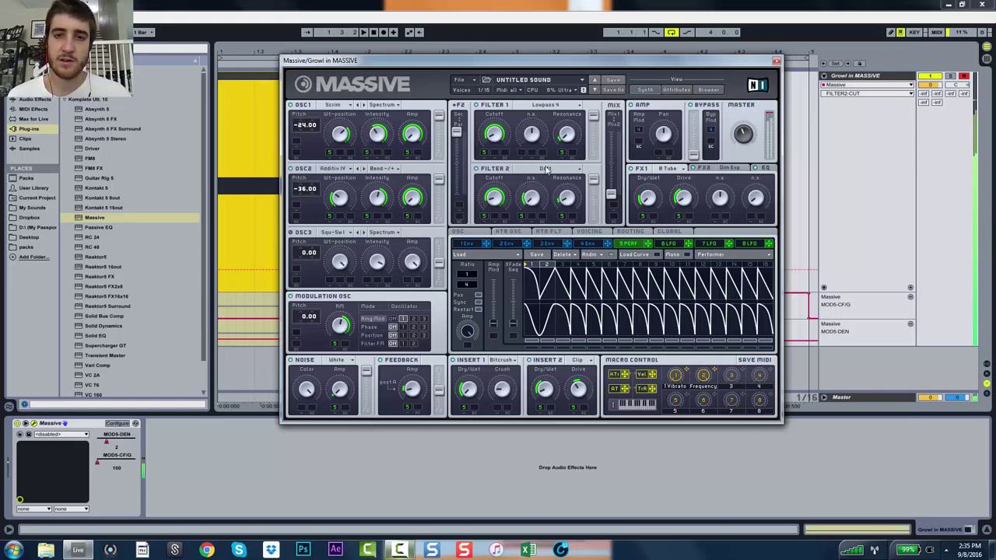
left_click(568, 197)
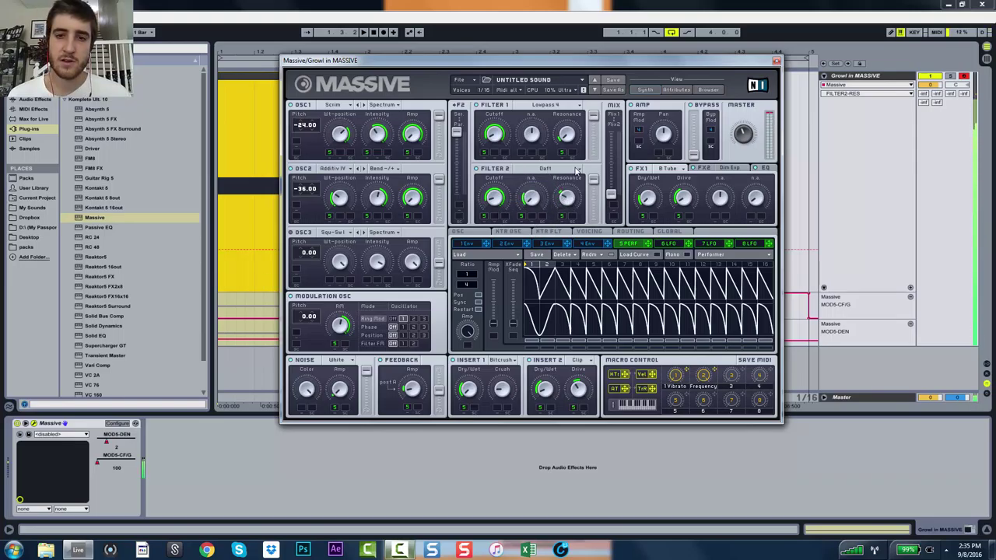
left_click(545, 168)
left_click(591, 240)
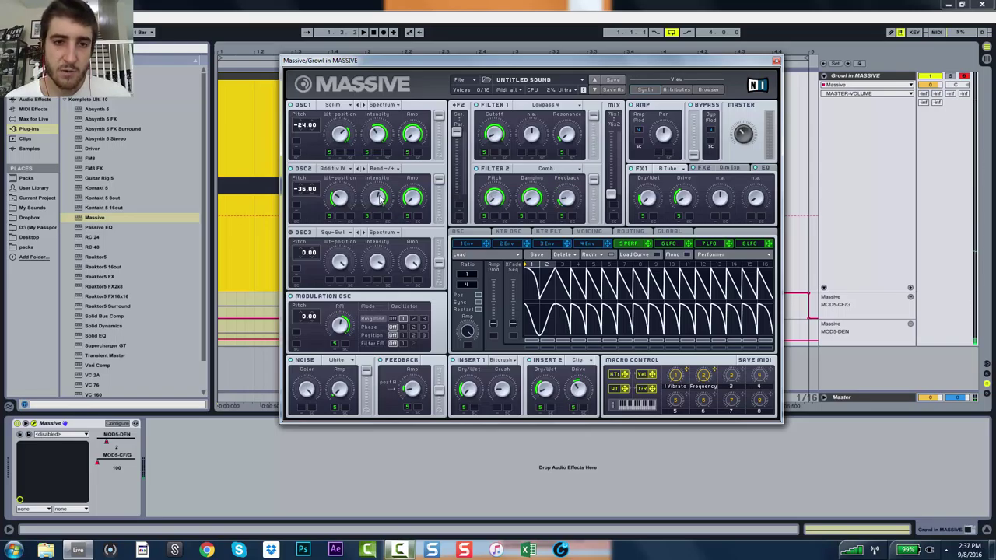
Adjust oscillator 2's intensity and change how oscillator 3 feeds the filters while auditioning
left_click(380, 199)
key("space")
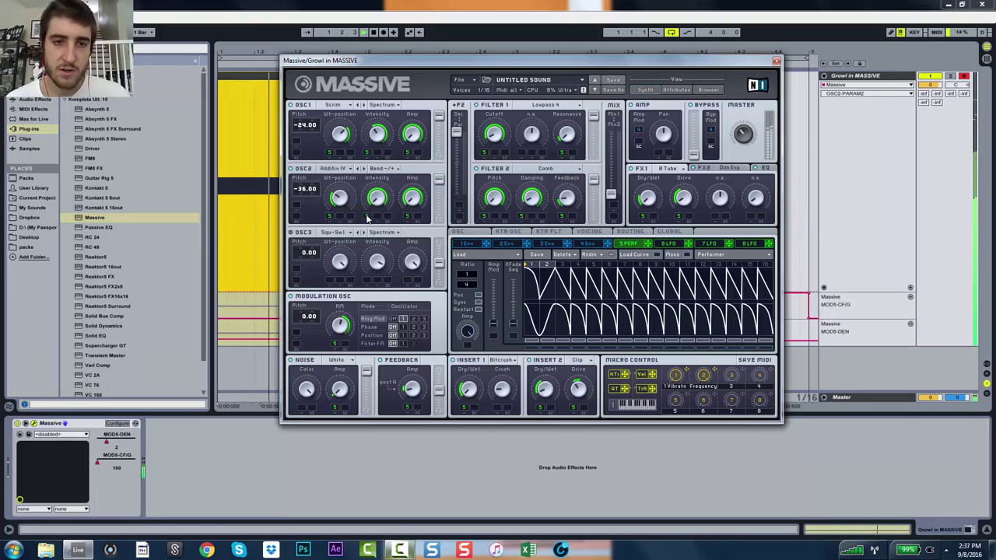
key("space")
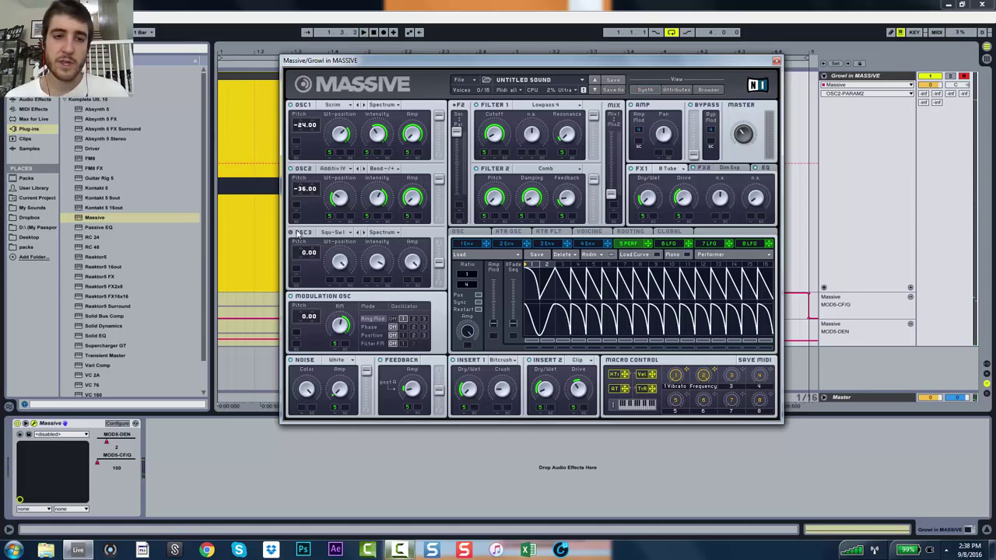
left_click_drag(448, 264, 436, 335)
key("space")
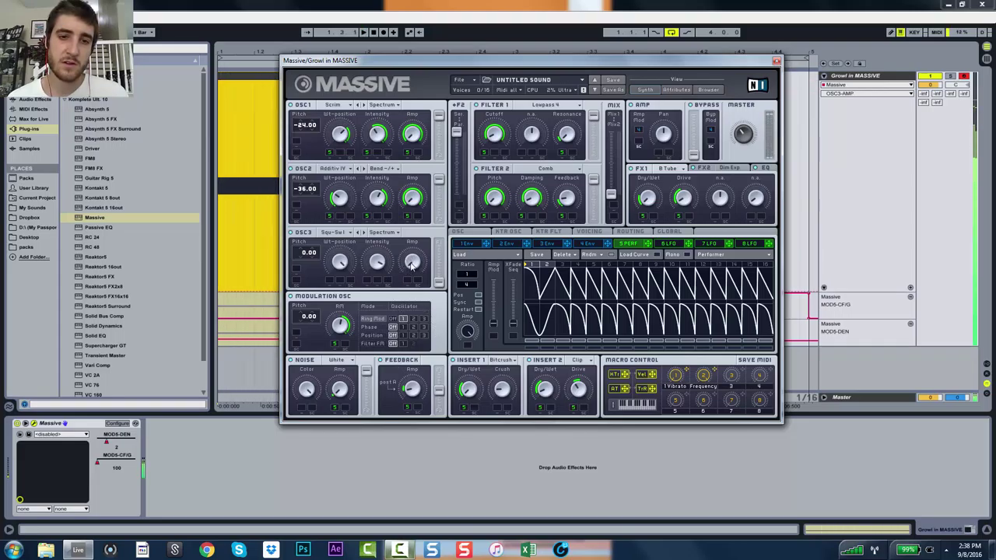
Tweak oscillator 3's position, intensity and routing, step it to Math I, and lower its pitch
left_click(339, 255)
left_click(378, 263)
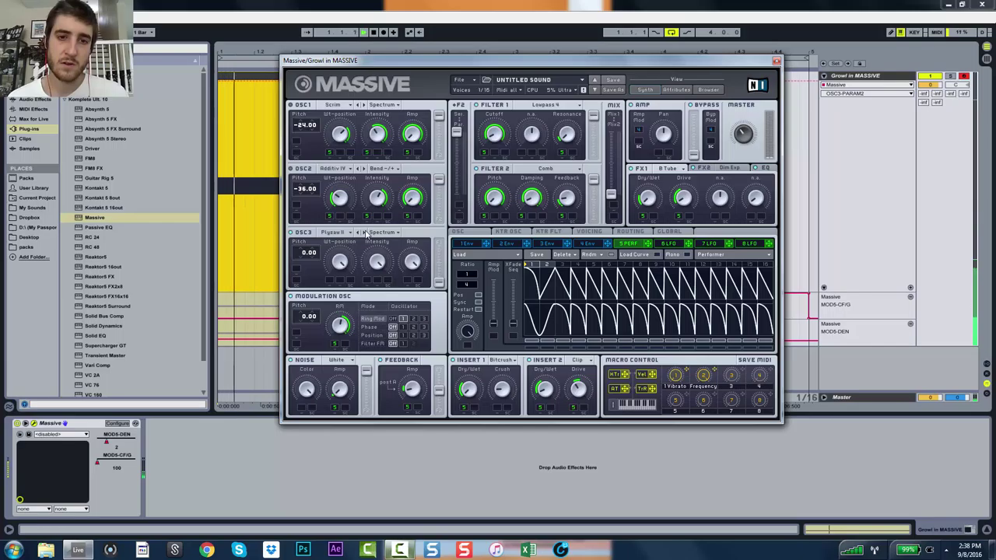
left_click(437, 283)
key("space")
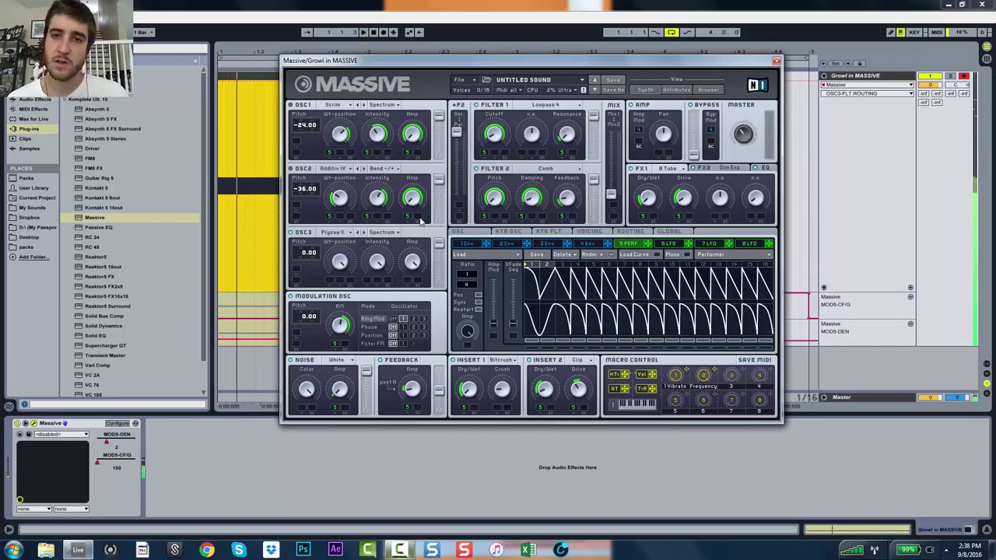
key("space")
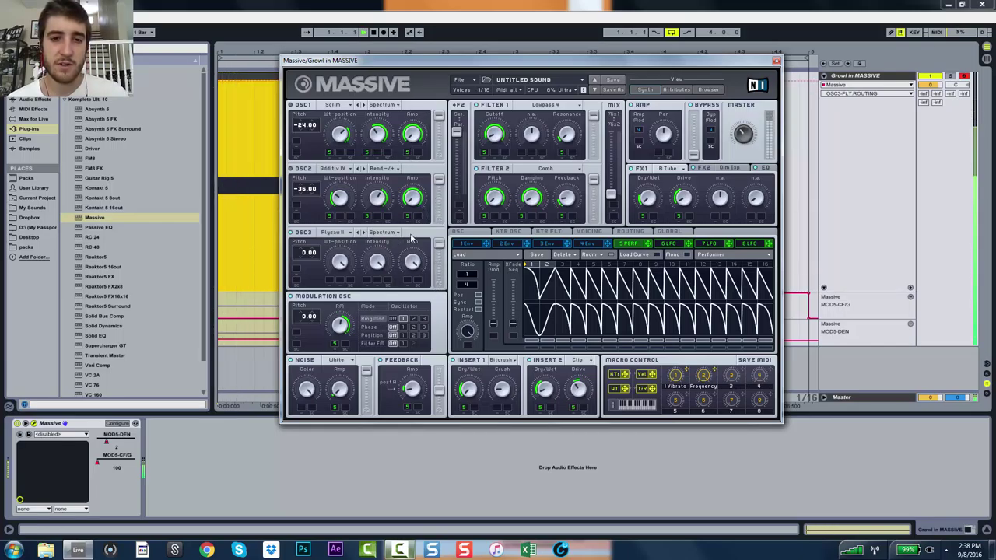
left_click(363, 232)
mouse_move(306, 253)
left_mouse_down()
mouse_move(303, 283)
mouse_move(303, 267)
left_mouse_up()
Switch oscillator 3 from Modern Talking to Speech with more level, and oscillator 1 to A.I
left_click(333, 232)
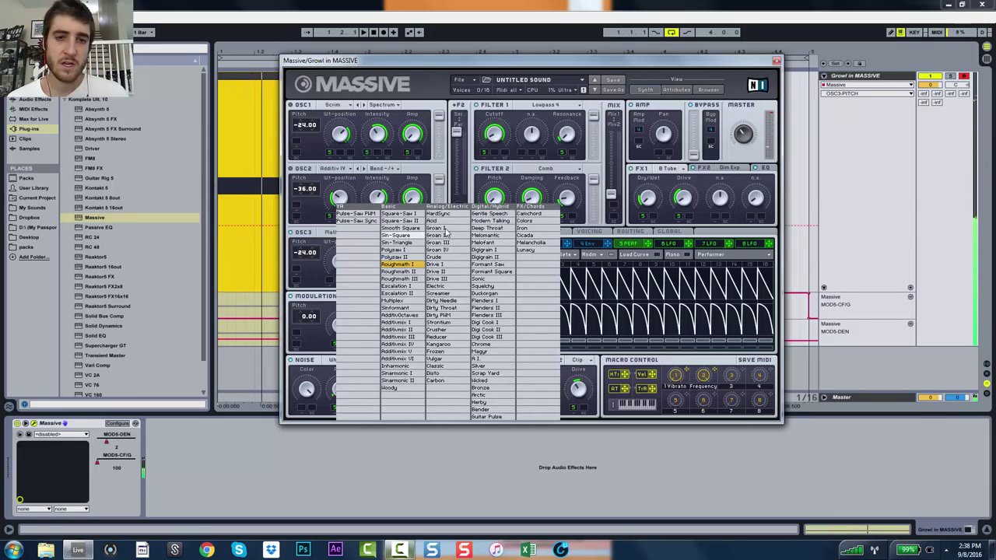
left_click(480, 221)
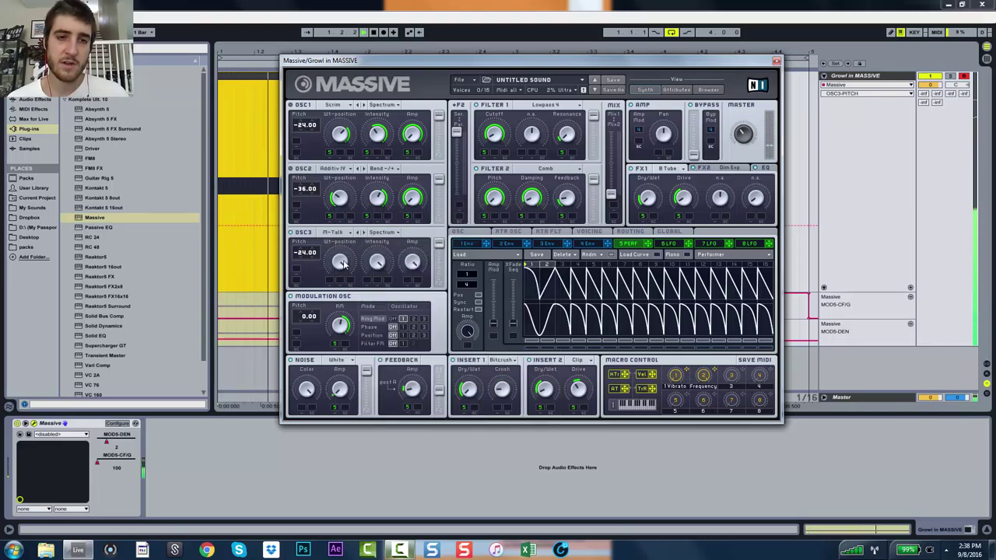
left_click(415, 267)
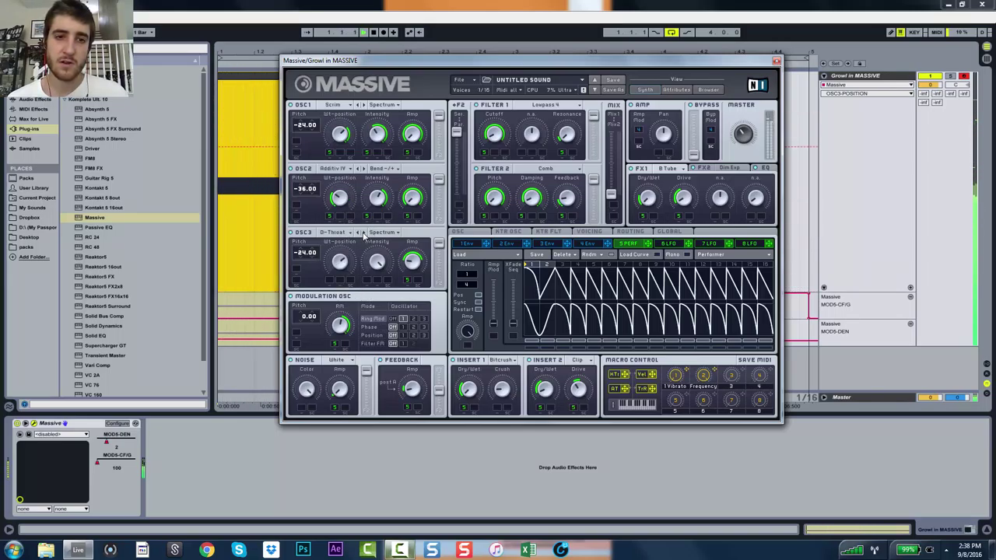
left_click(360, 233)
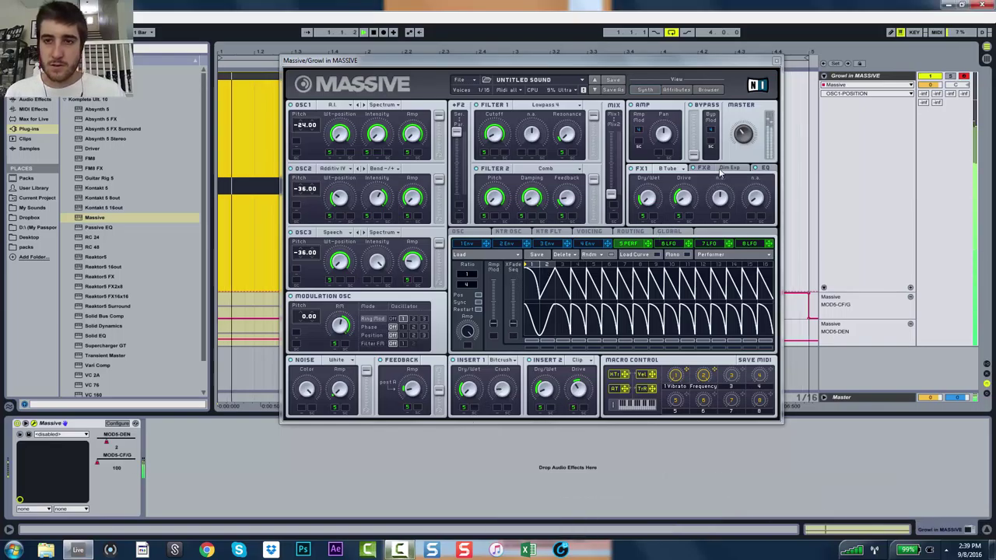
left_click(704, 168)
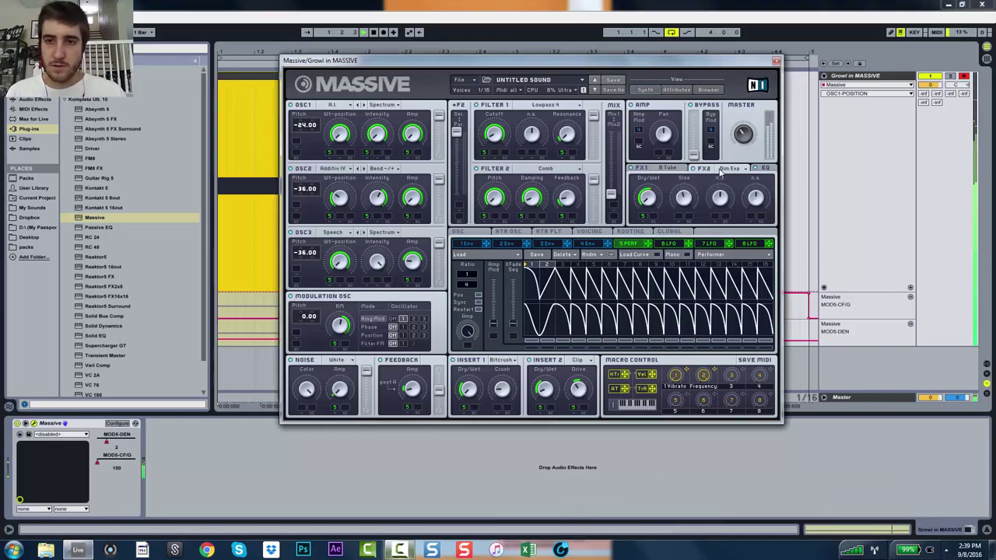
Add EQ Eight after Massive on the Growl track and roll off the highs at 14.2 kHz
left_click(776, 60)
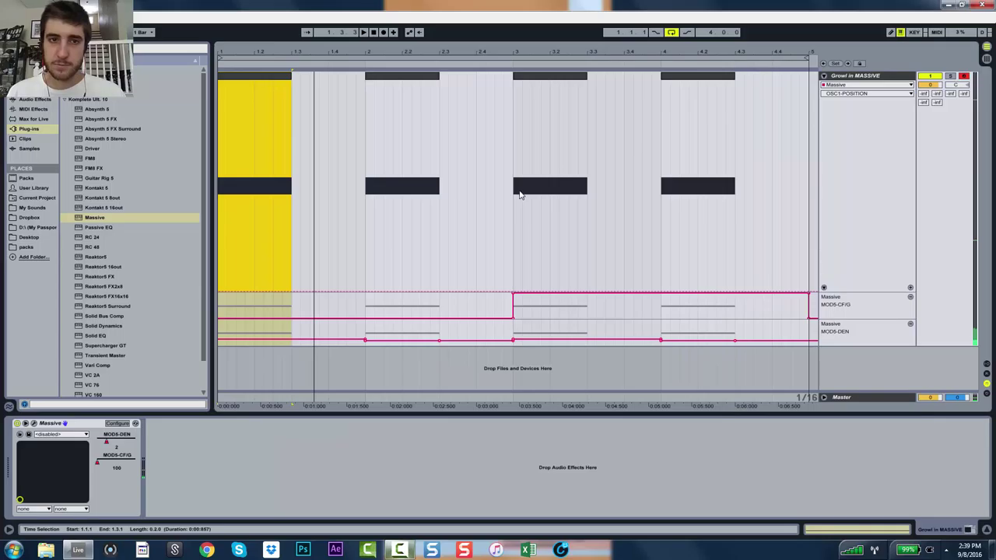
left_click(32, 100)
left_click_drag(89, 170, 209, 449)
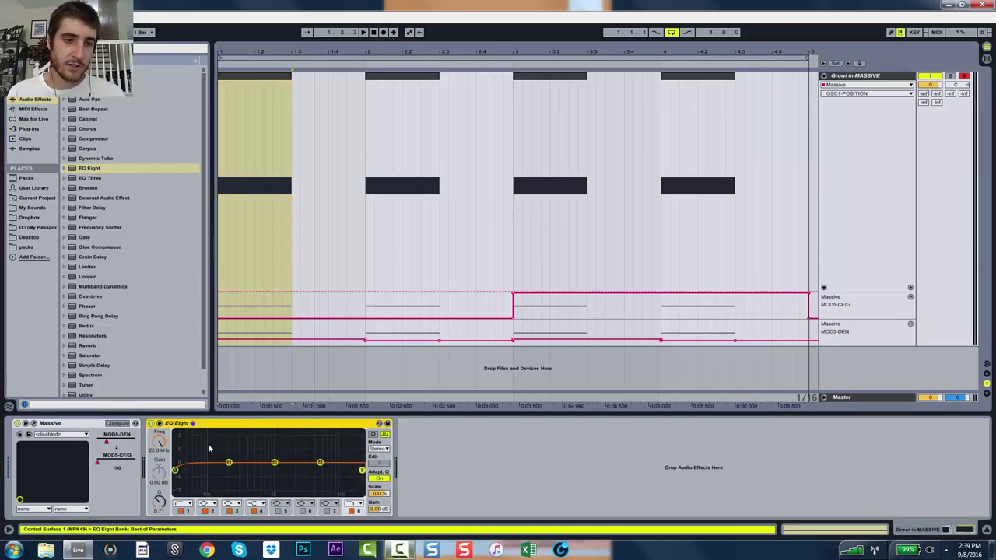
left_click_drag(362, 470, 349, 470)
key("space")
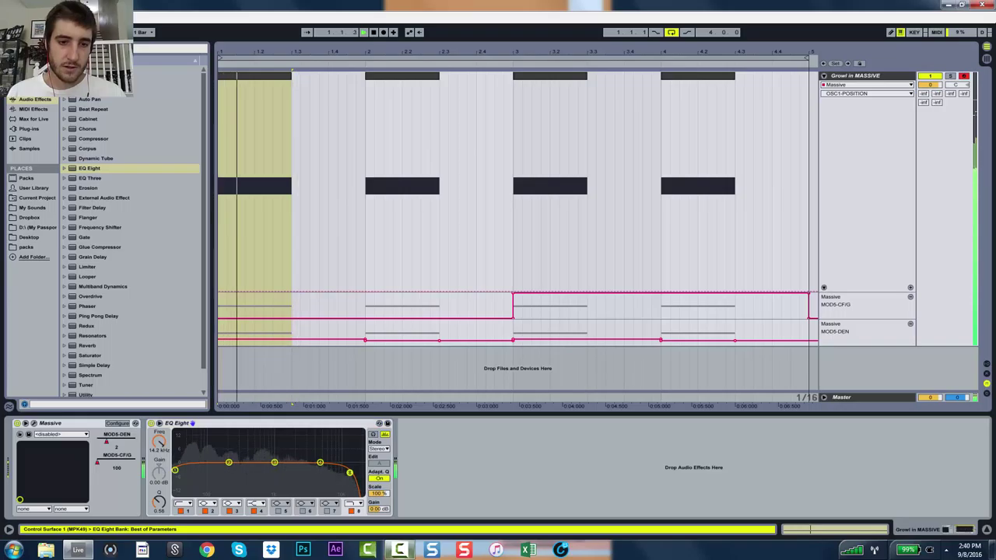
Raise the EQ low cut to 43.2 Hz, carve a deep notch, and boost around 374 Hz by 4.59 dB
left_click_drag(176, 470, 256, 431)
left_click_drag(274, 462, 305, 494)
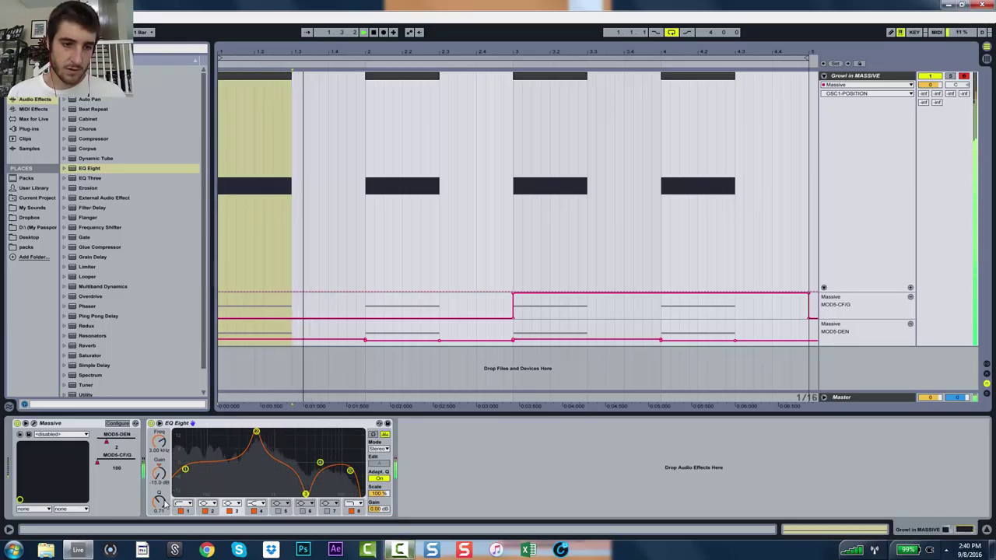
left_click_drag(159, 502, 159, 478)
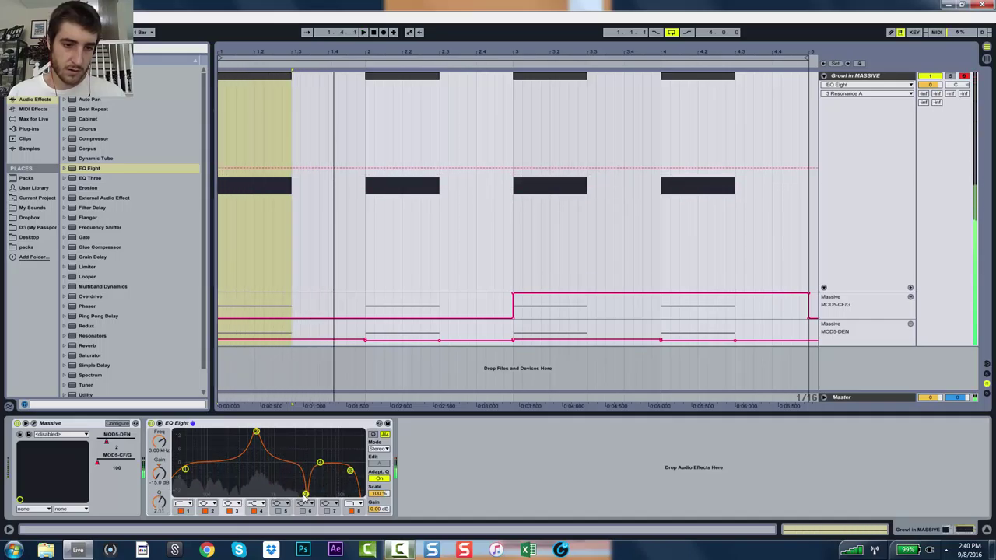
mouse_move(305, 494)
left_mouse_down()
mouse_move(303, 470)
mouse_move(287, 493)
left_mouse_up()
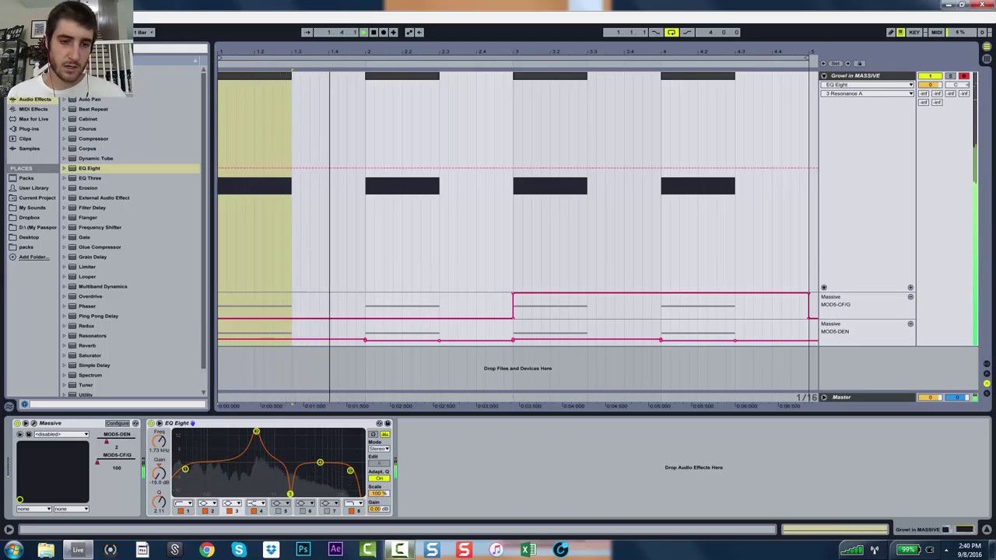
key("ctrl+z")
key("ctrl+z")
key("ctrl+z")
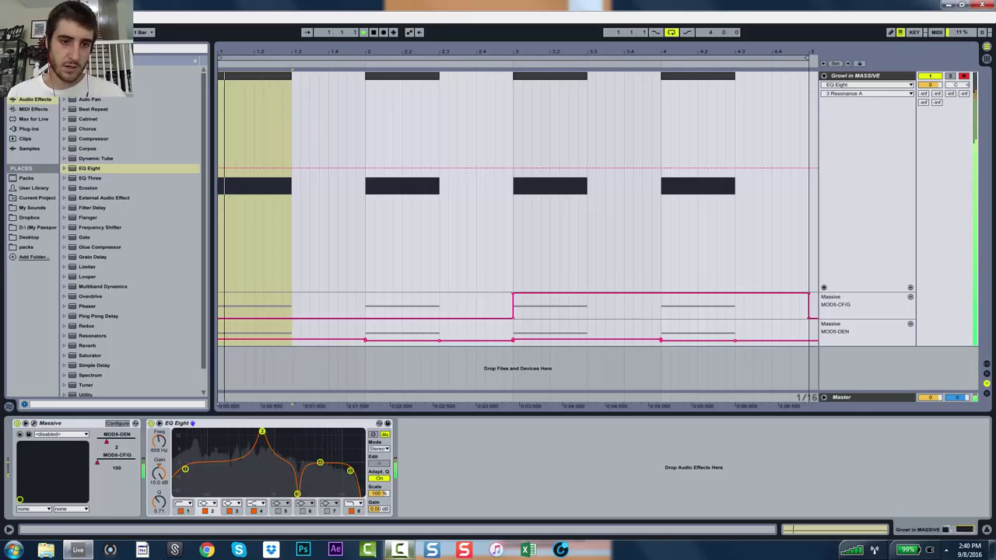
mouse_move(153, 502)
left_mouse_down()
mouse_move(153, 515)
mouse_move(153, 505)
left_mouse_up()
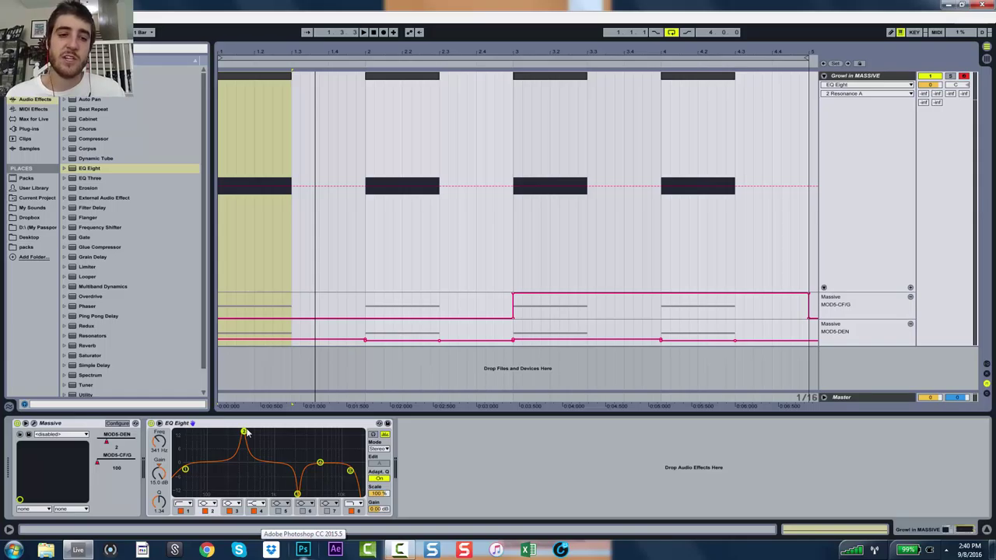
key("space")
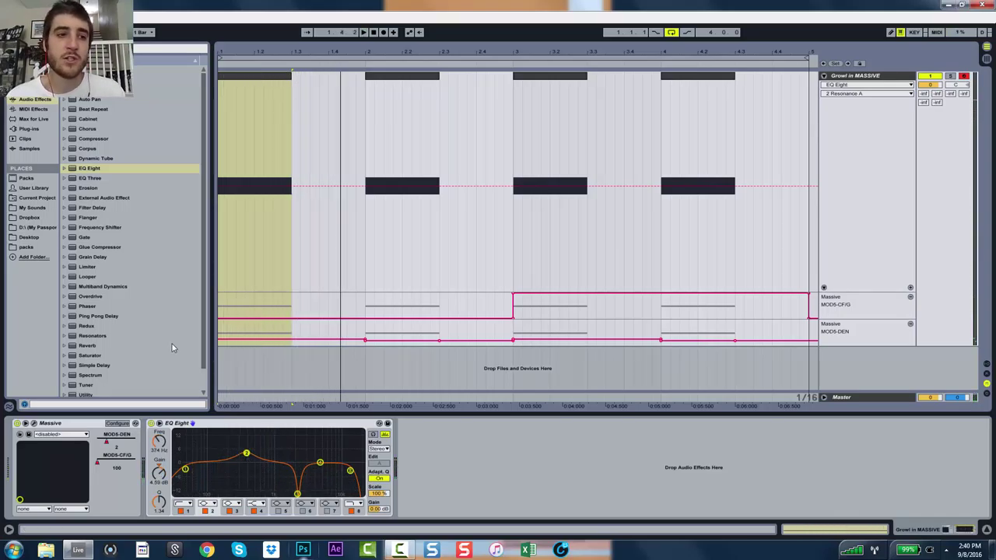
left_click(102, 327)
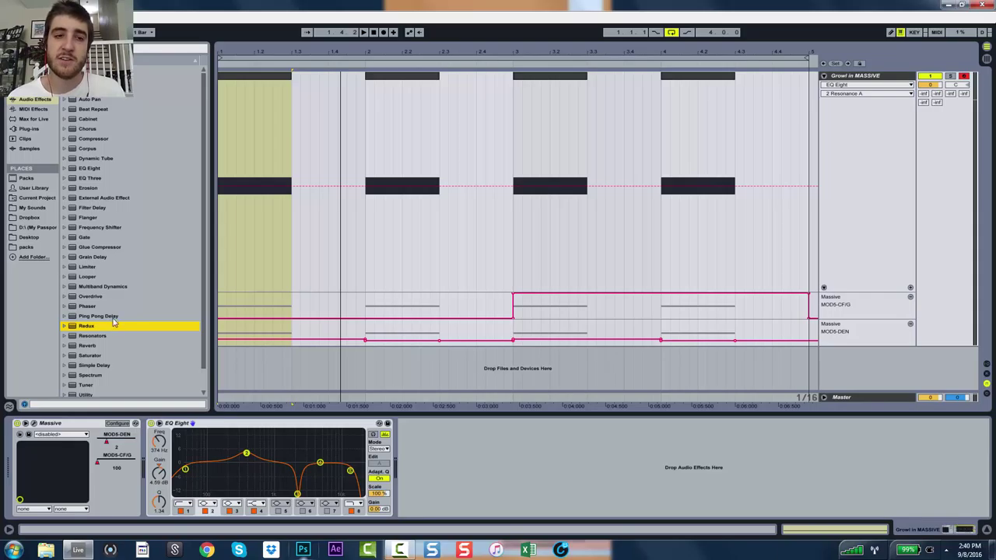
left_click(33, 423)
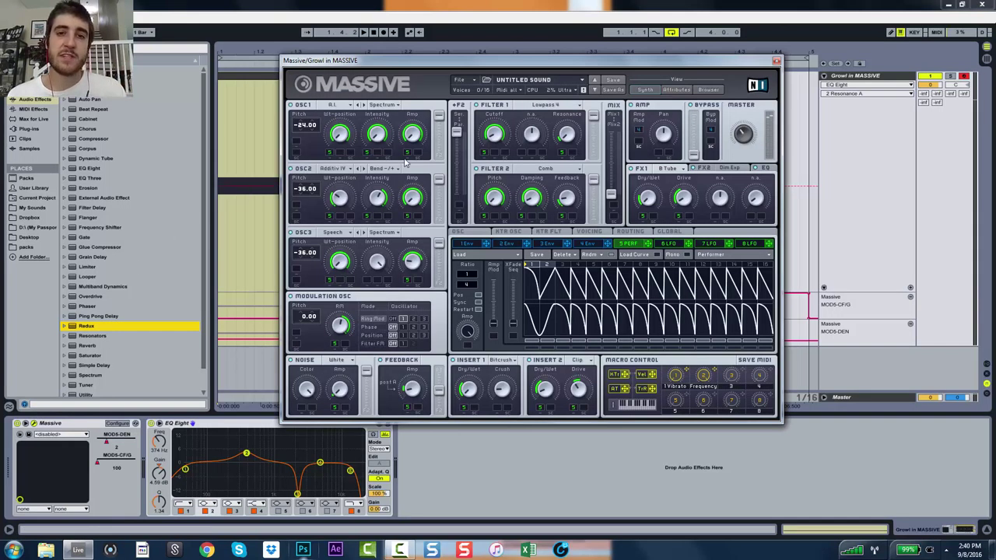
Save the patch as 'How to Growl Bass in Massive' in Dropbox's FREE PRESET FRIDAY DOWNLOADS folder
left_click(465, 79)
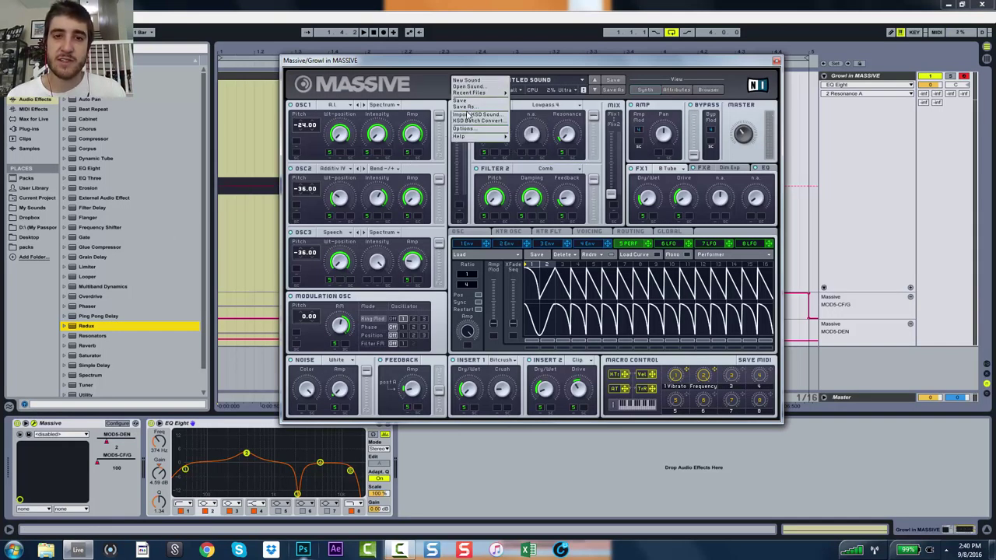
left_click(468, 140)
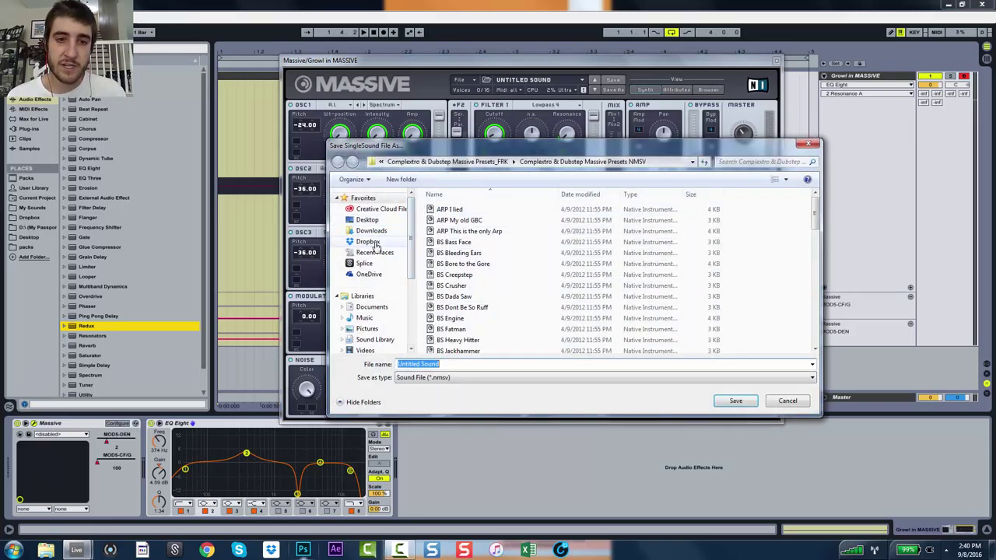
left_click(372, 243)
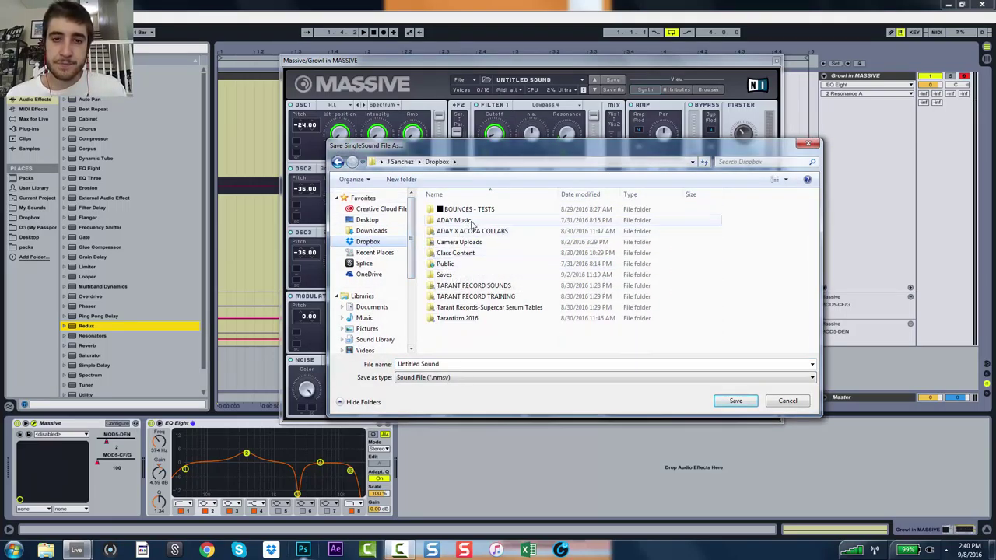
double_click(460, 264)
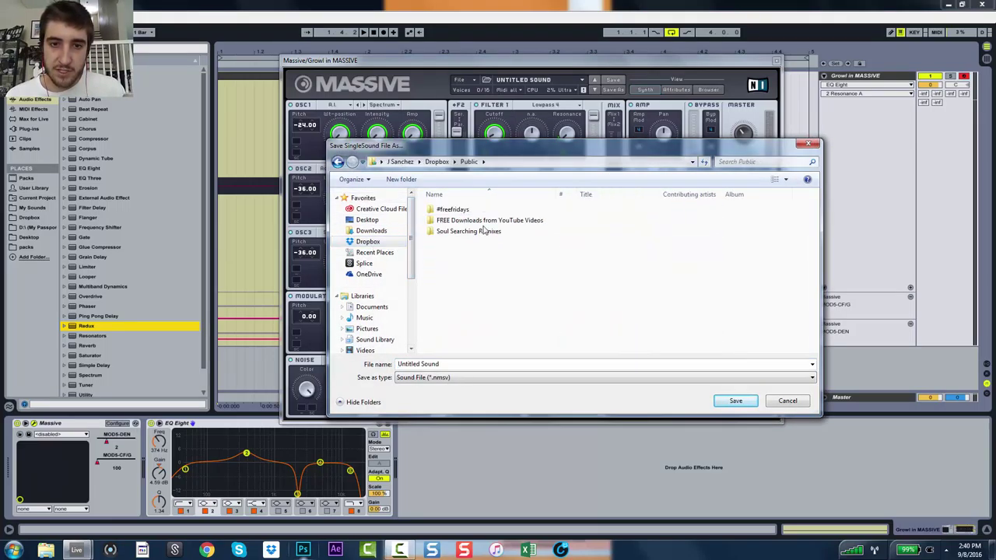
left_click(489, 221)
double_click(489, 221)
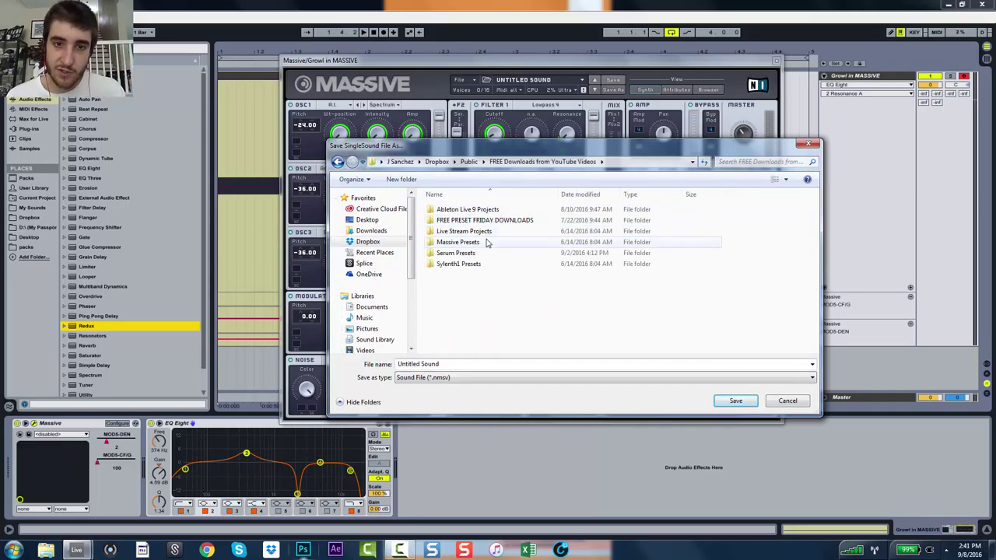
double_click(481, 243)
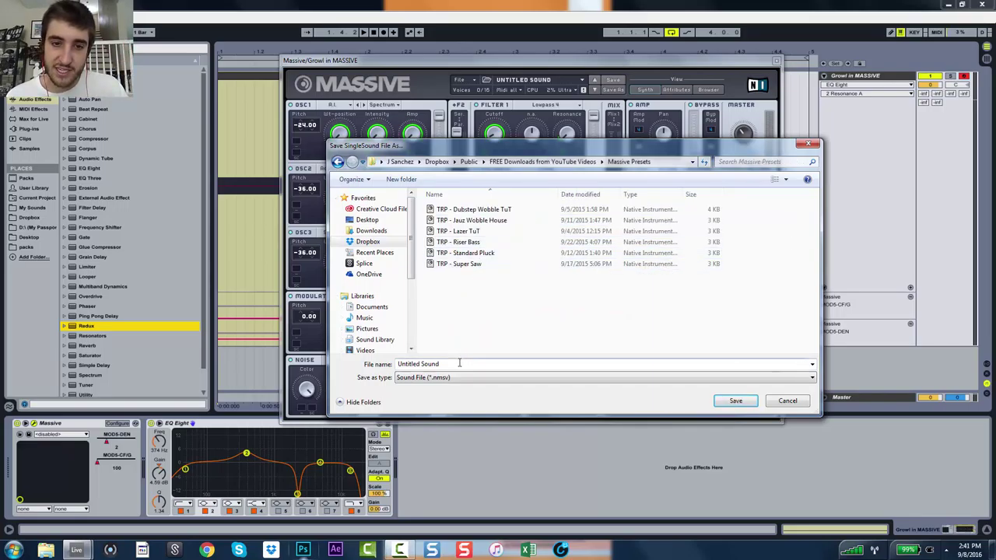
left_click(521, 162)
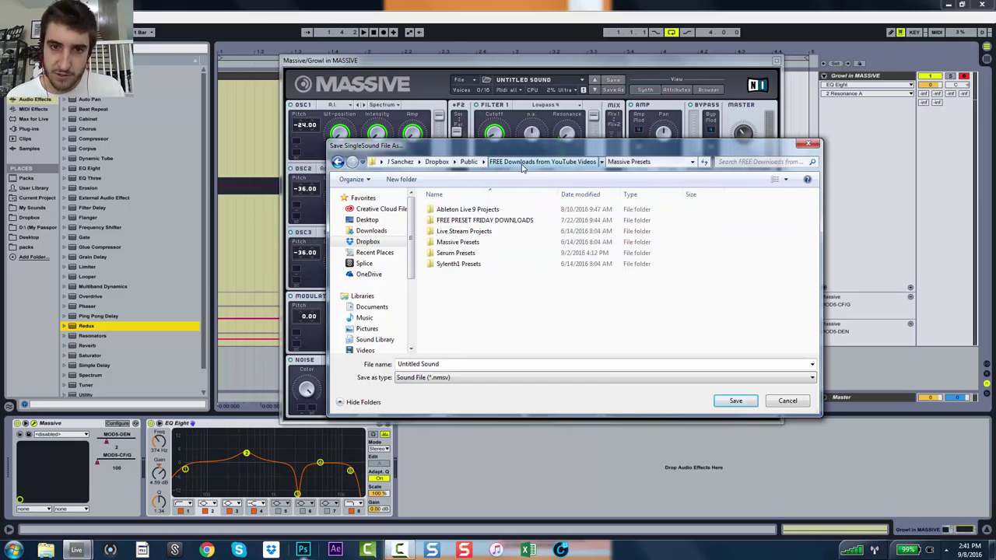
double_click(498, 220)
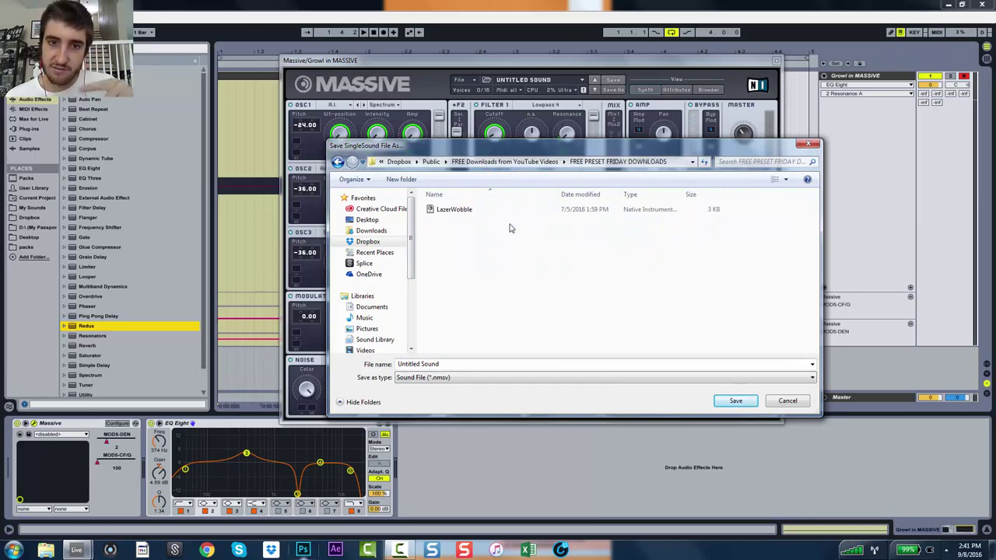
left_click(445, 363)
type("How to Growl Bass in Massive")
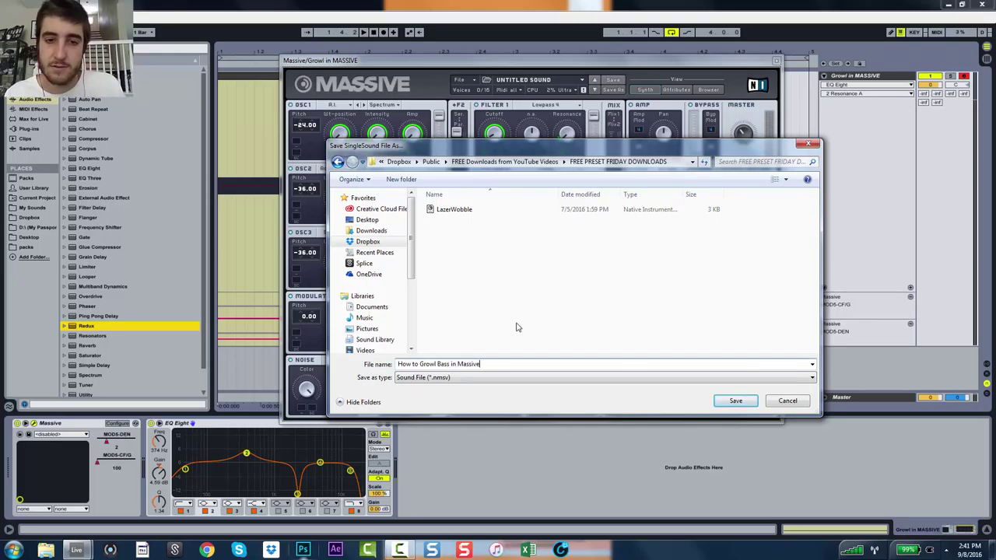
left_click(731, 401)
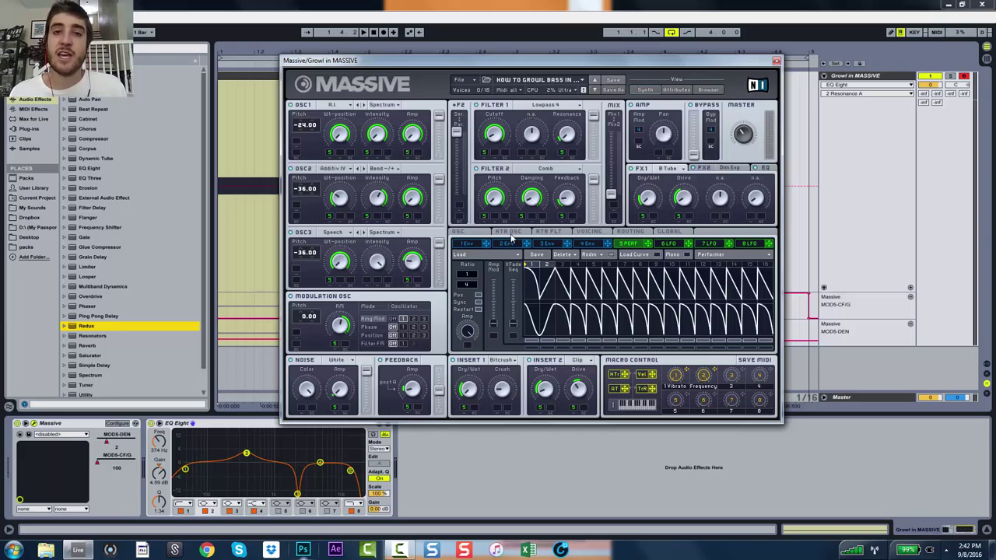
On the Voicing page, set unison to 2 voices and switch on a wide Pan Position spread
left_click(458, 232)
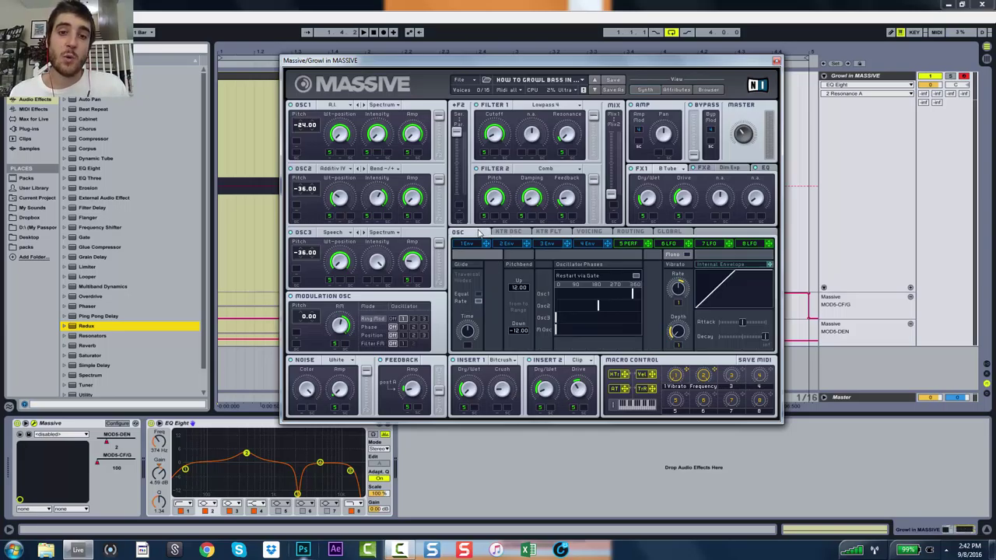
left_click(588, 232)
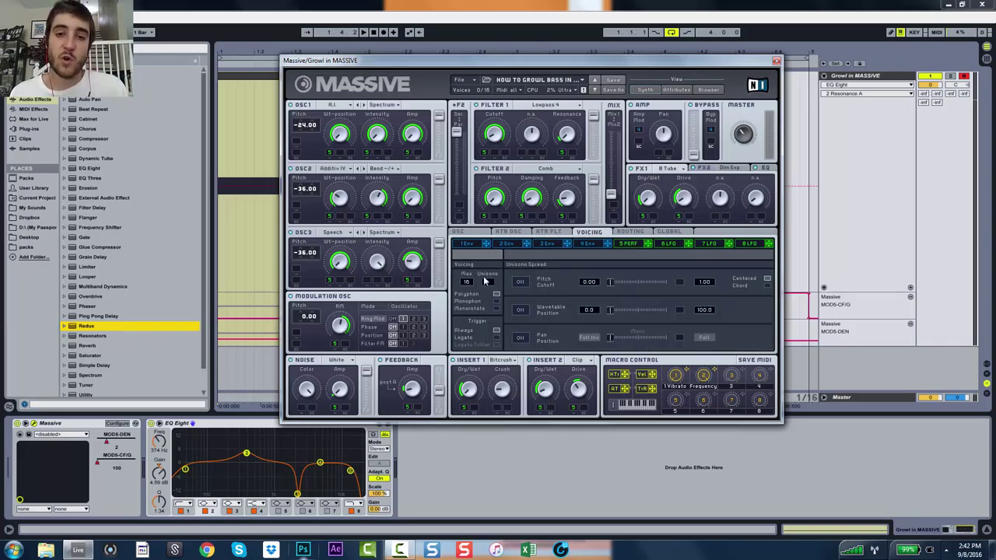
left_click_drag(485, 282, 491, 280)
key("space")
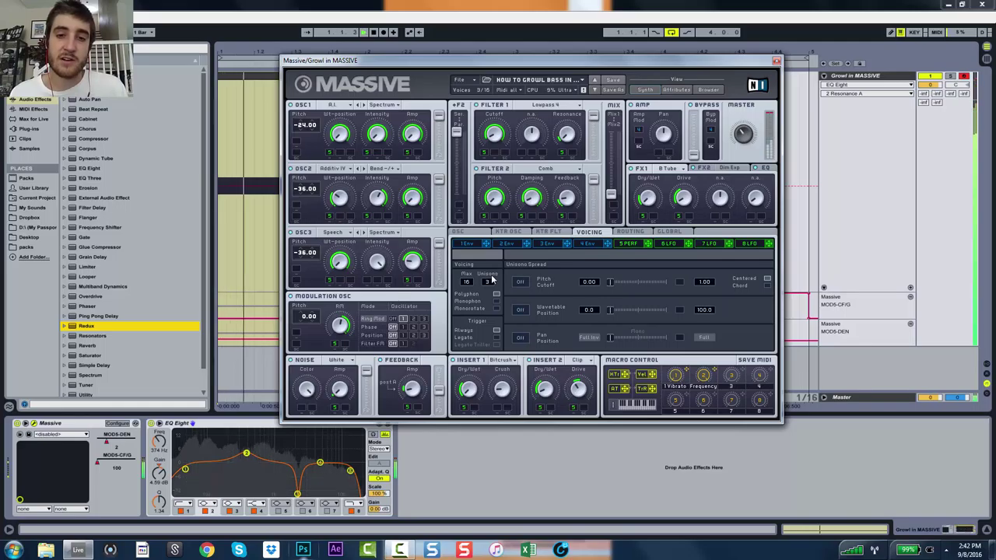
left_click_drag(490, 280, 488, 294)
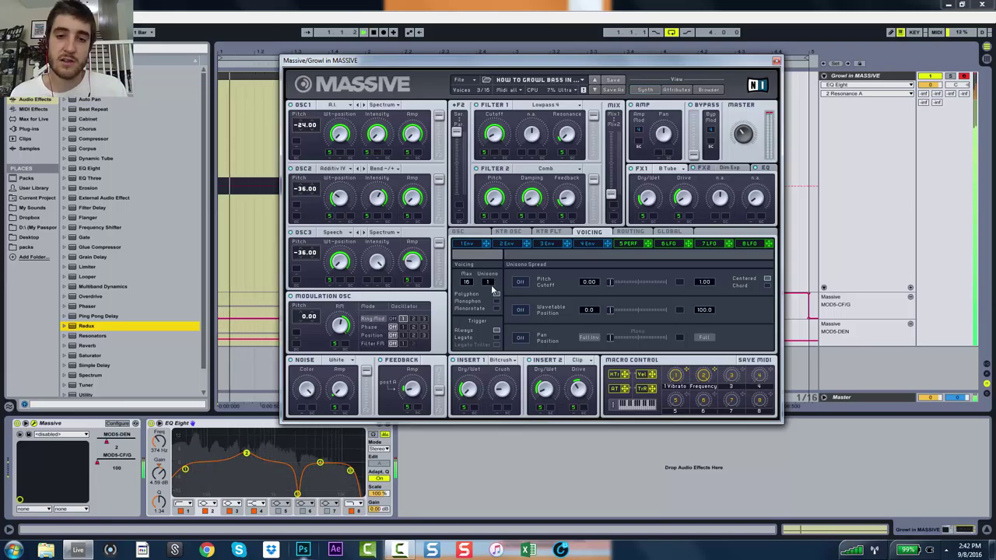
left_click(520, 281)
mouse_move(611, 282)
left_mouse_down()
mouse_move(657, 281)
mouse_move(612, 281)
left_mouse_up()
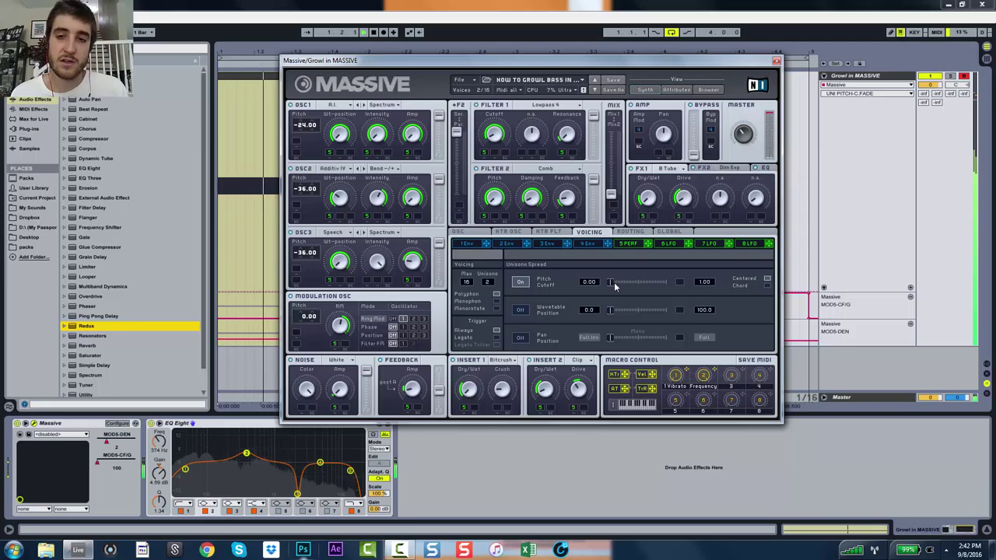
left_click(519, 282)
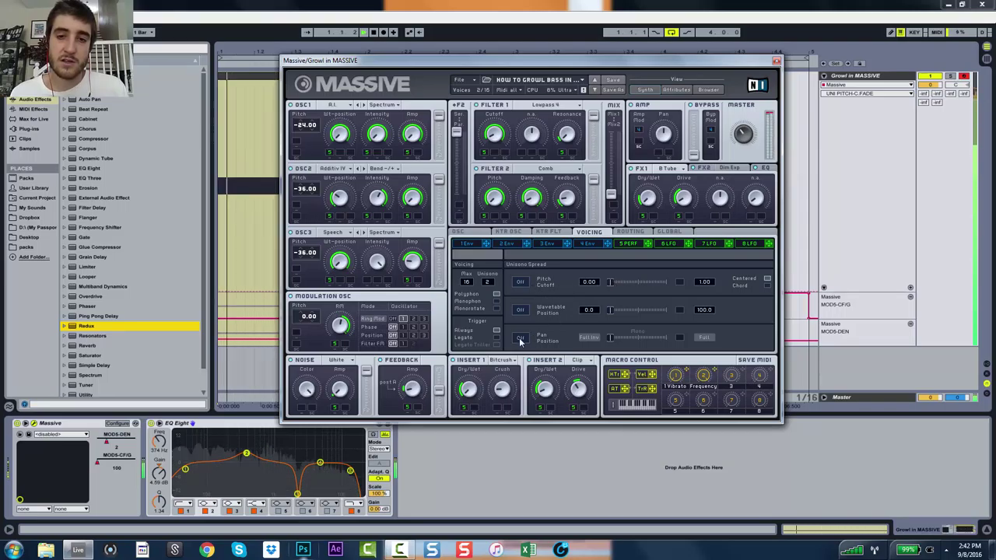
left_click(520, 337)
left_click_drag(615, 338, 670, 325)
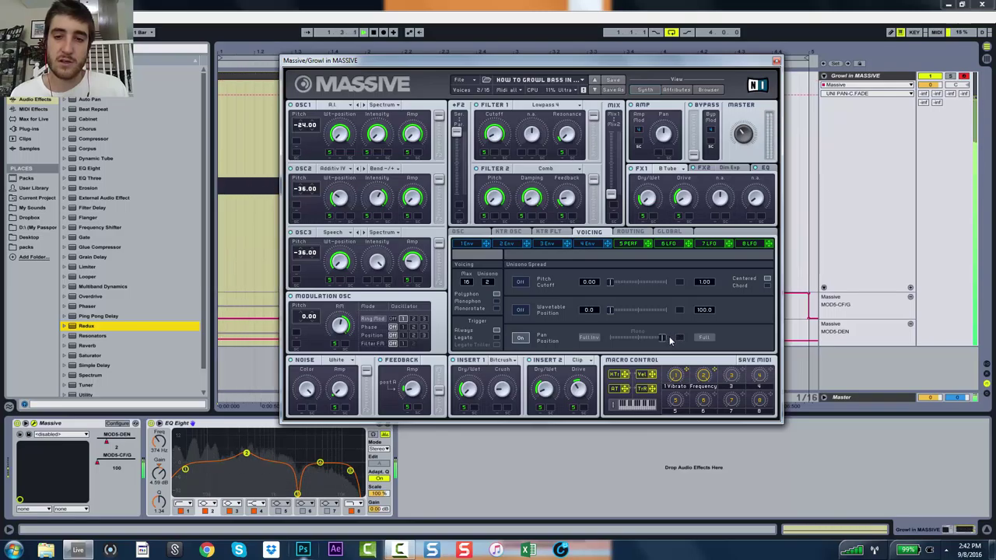
key("space")
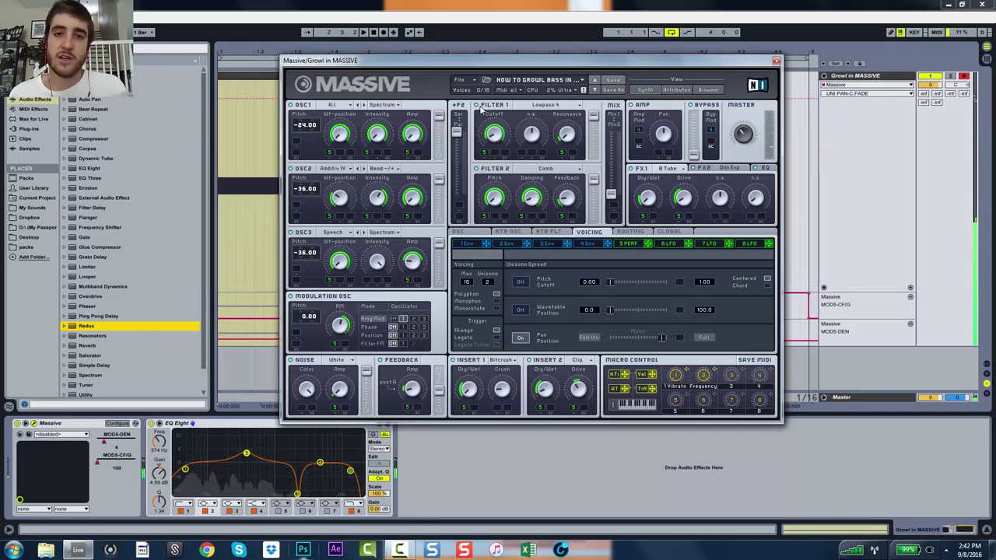